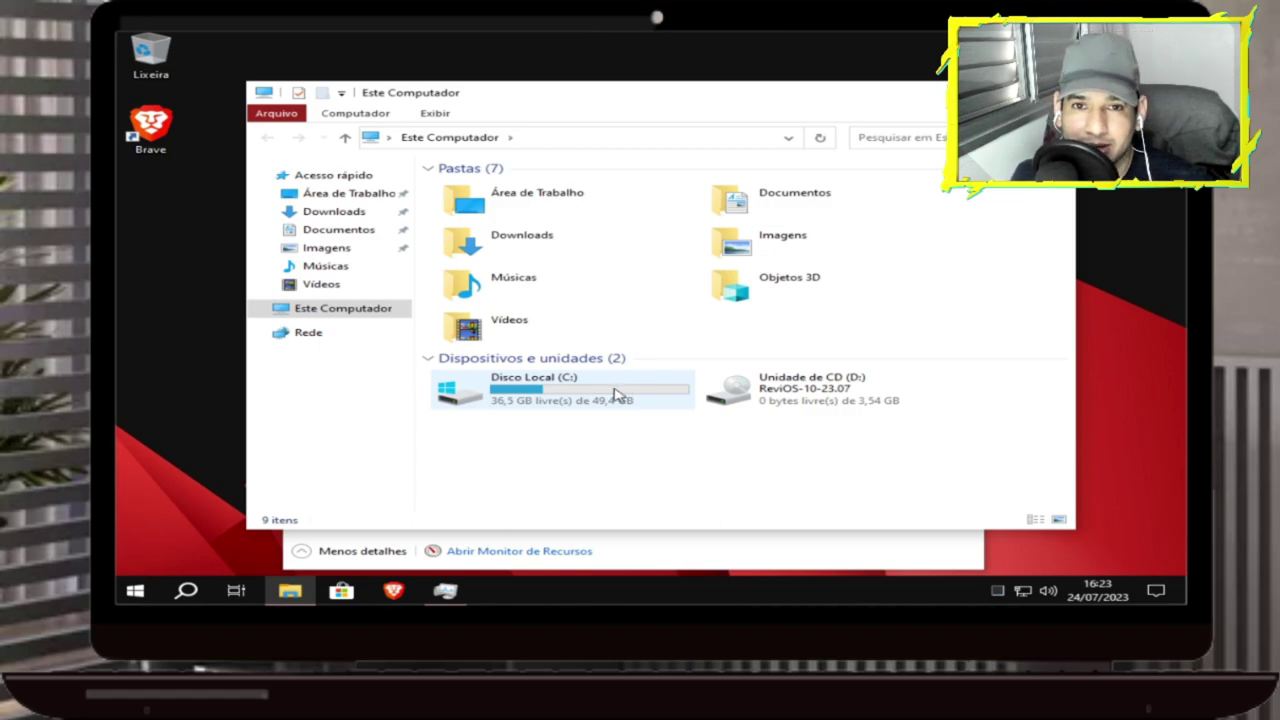
# Step: Check the used and free space in the properties of Disco Local (C:), and close the dialog
pyautogui.rightClick(520, 392)
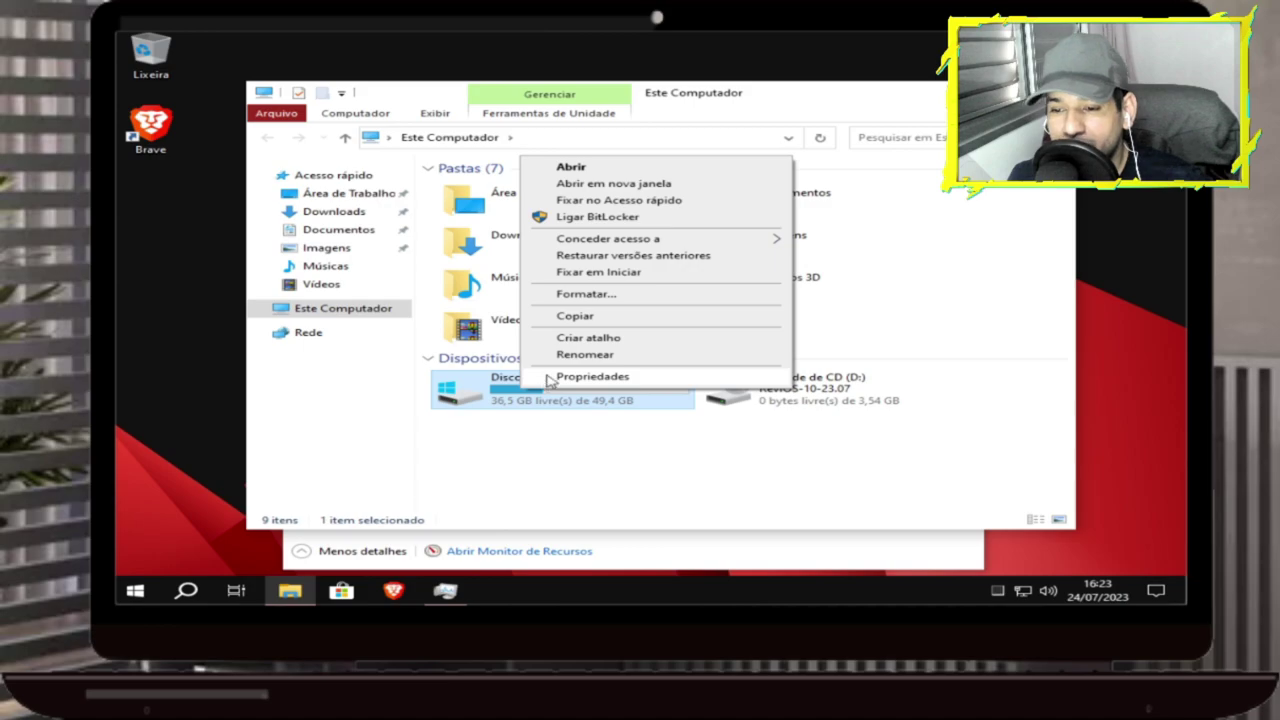
pyautogui.click(590, 377)
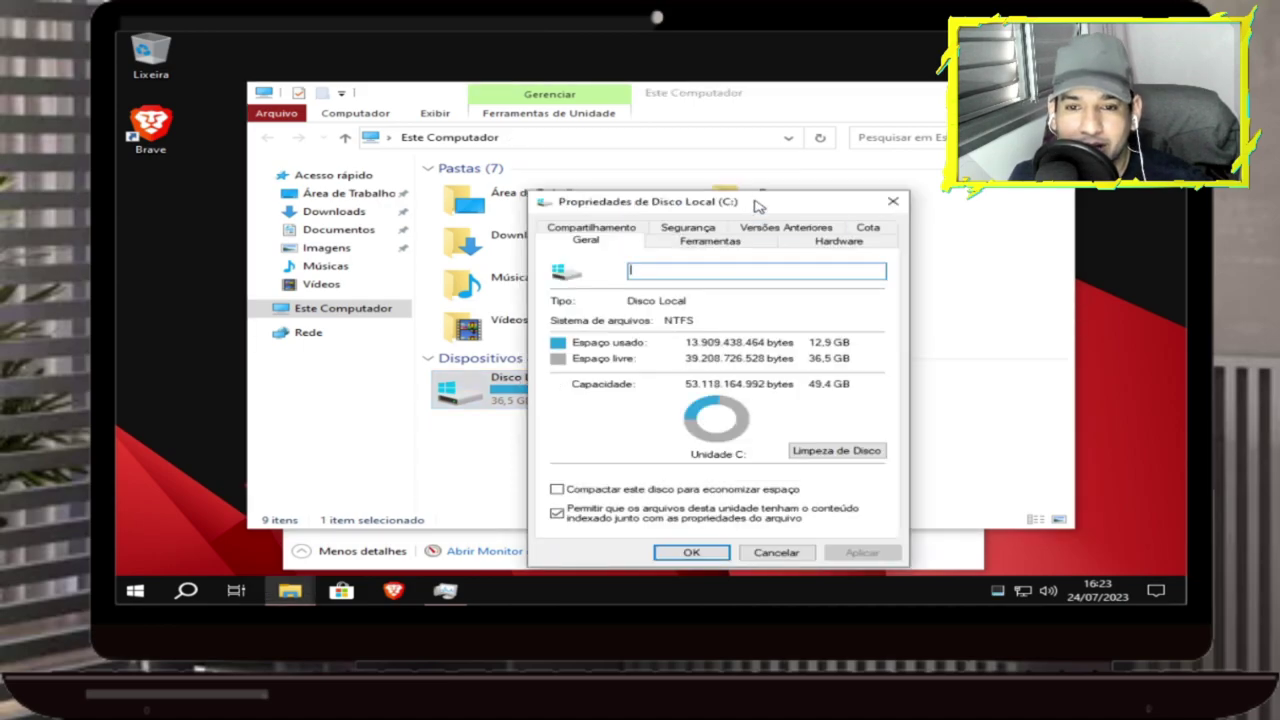
pyautogui.moveTo(751, 207); pyautogui.dragTo(538, 90)
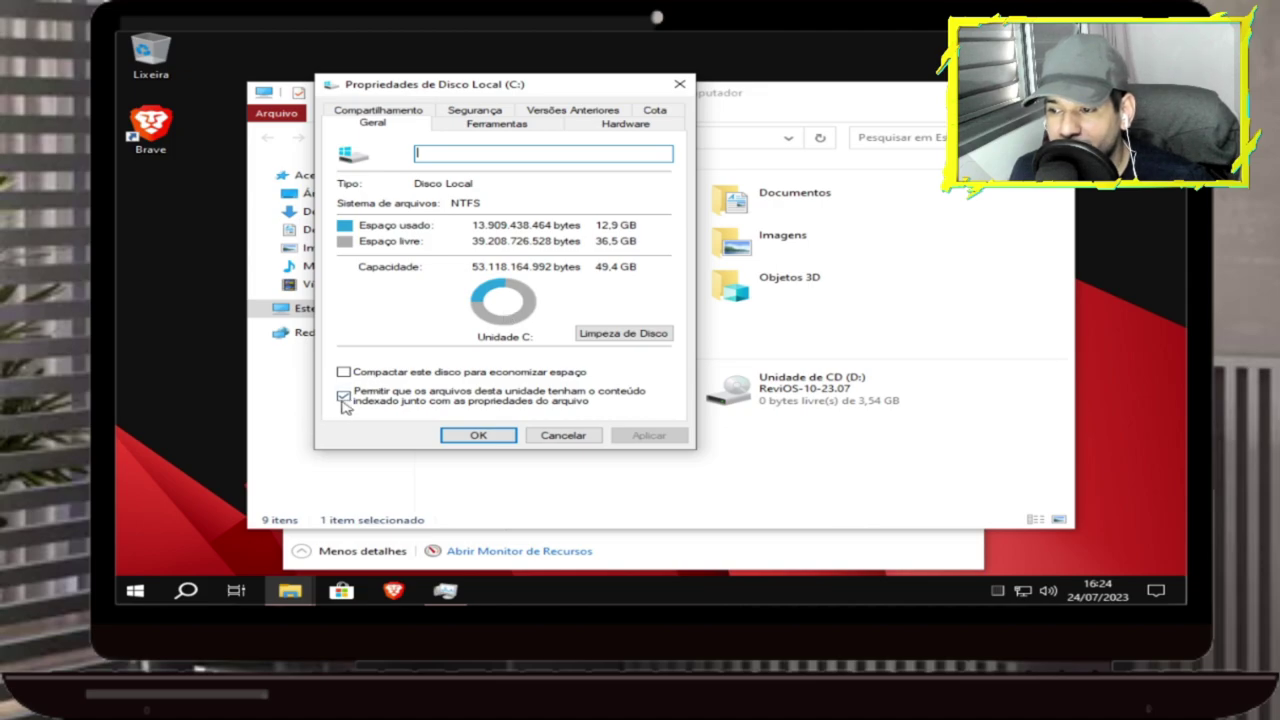
pyautogui.click(497, 437)
# Step: Check the properties of the ReviOS-10-23.07 CD drive (D:), and close the dialog
pyautogui.rightClick(787, 400)
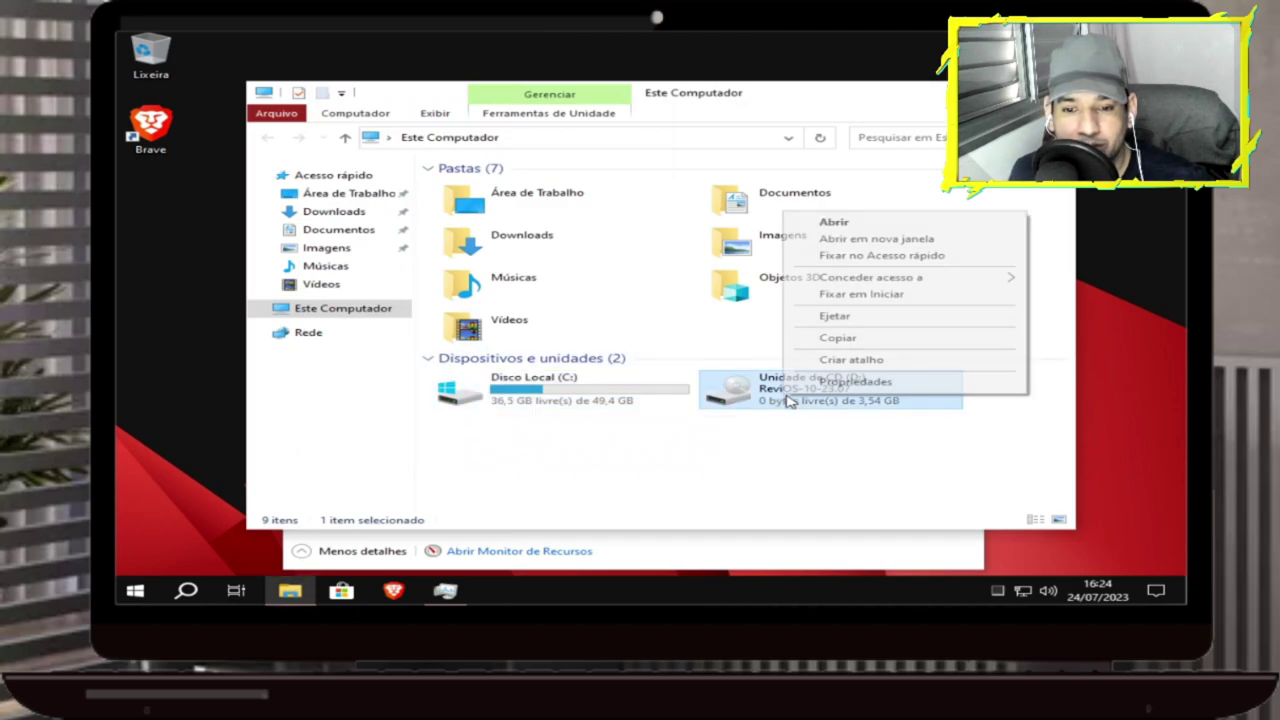
pyautogui.click(835, 381)
pyautogui.moveTo(960, 221); pyautogui.dragTo(405, 147)
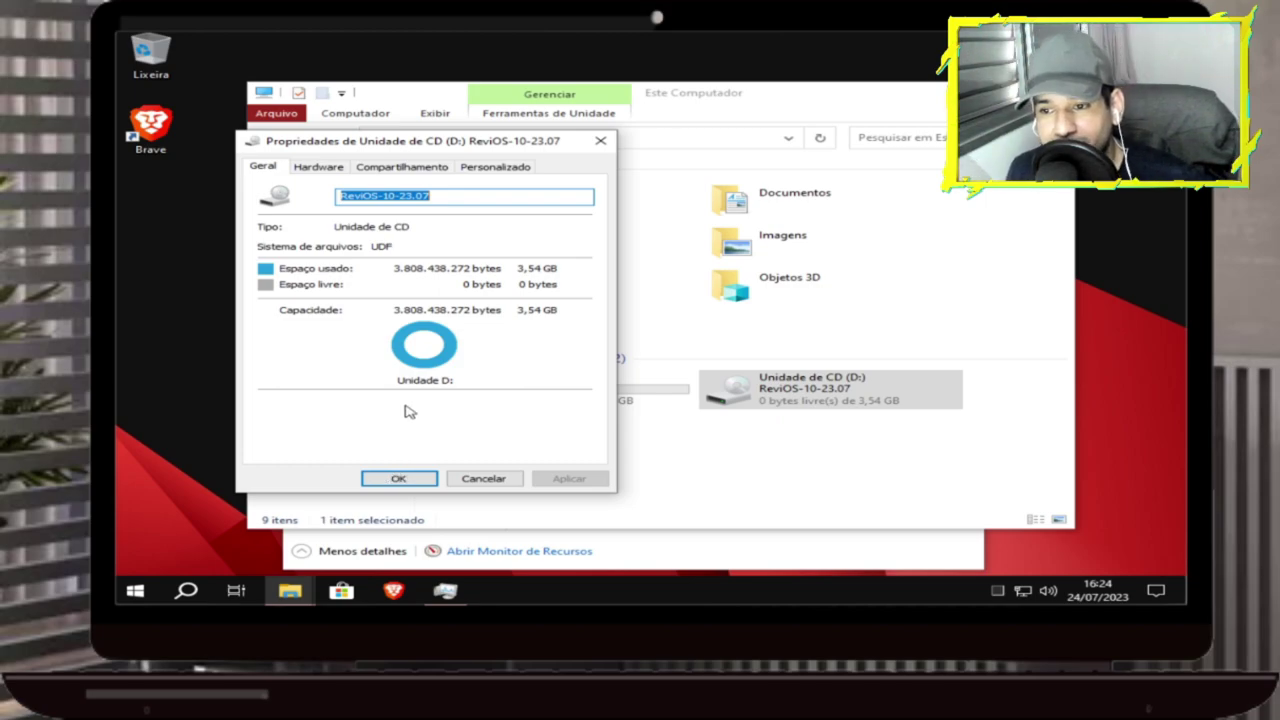
pyautogui.click(424, 479)
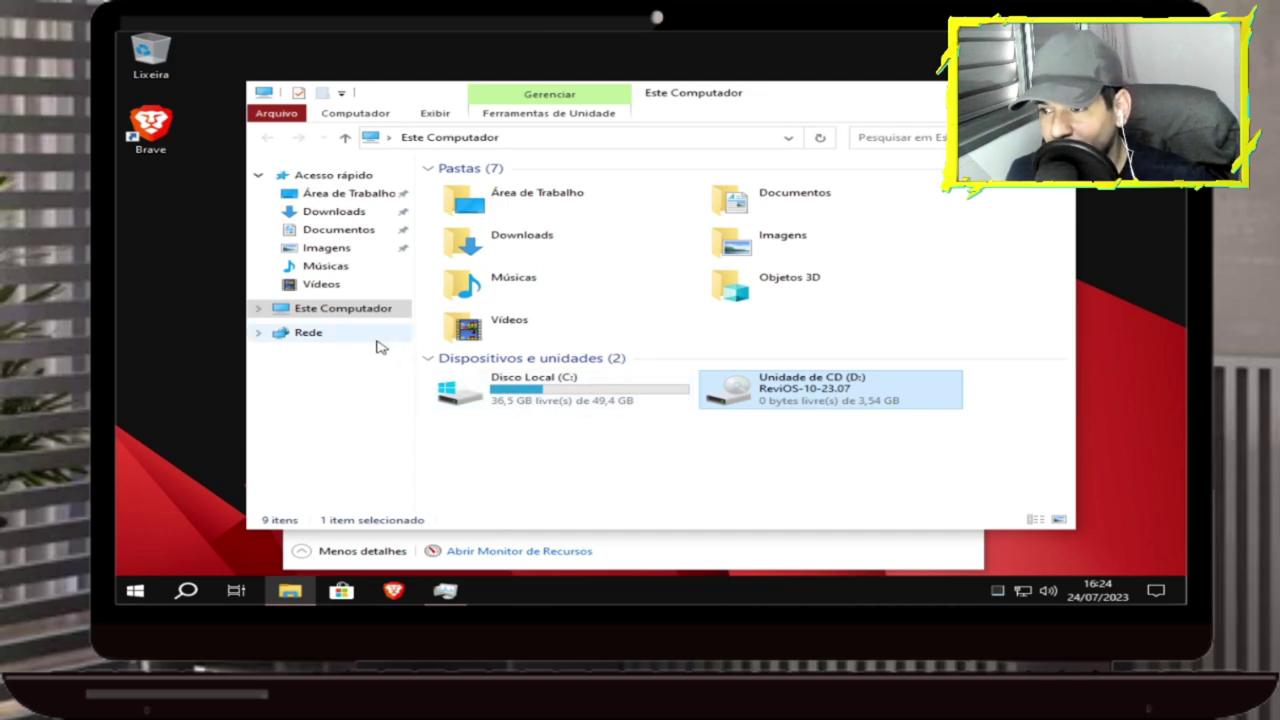
# Step: Look through the quick access folders from Área de Trabalho to Vídeos, and return to Este Computador
pyautogui.click(376, 203)
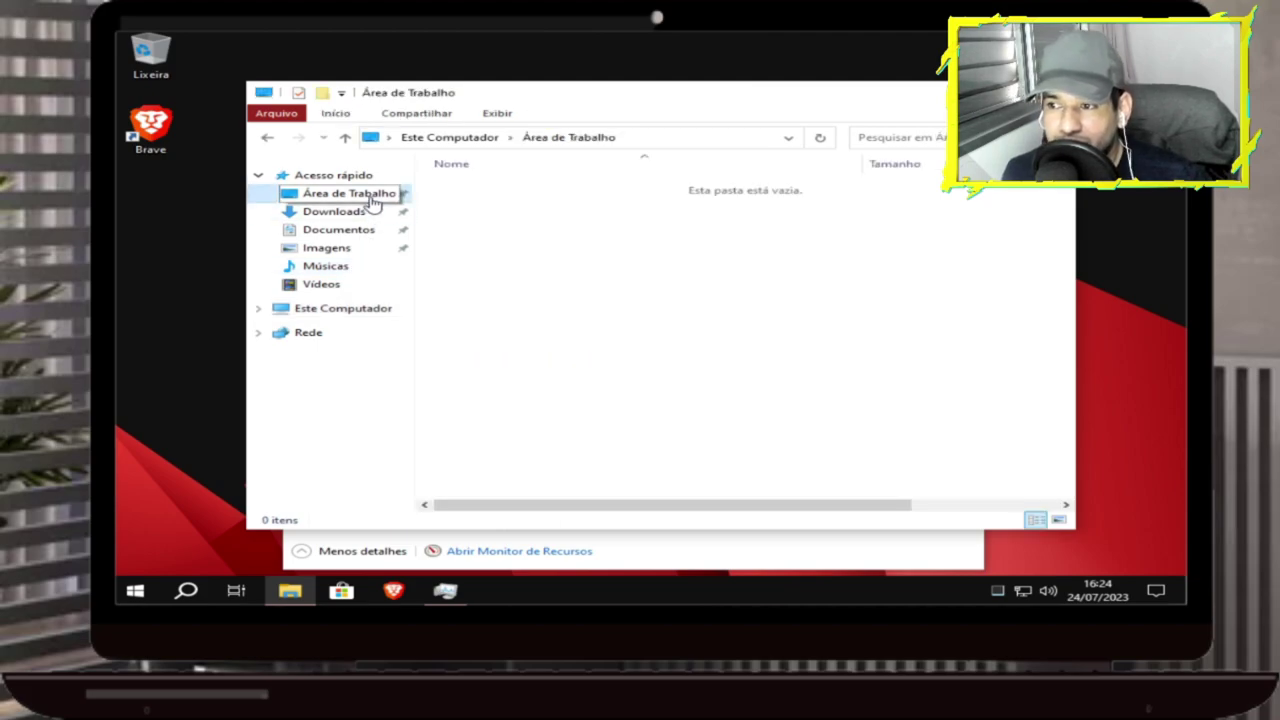
pyautogui.click(357, 211)
pyautogui.click(350, 229)
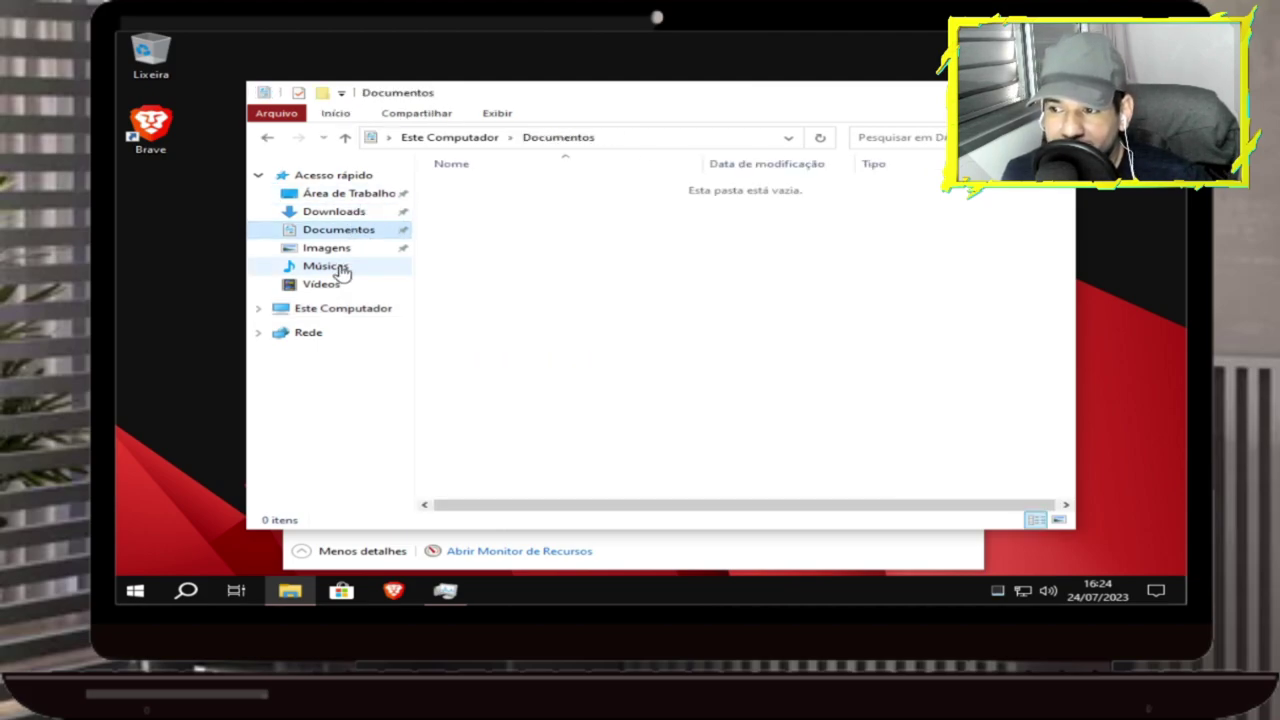
pyautogui.click(313, 310)
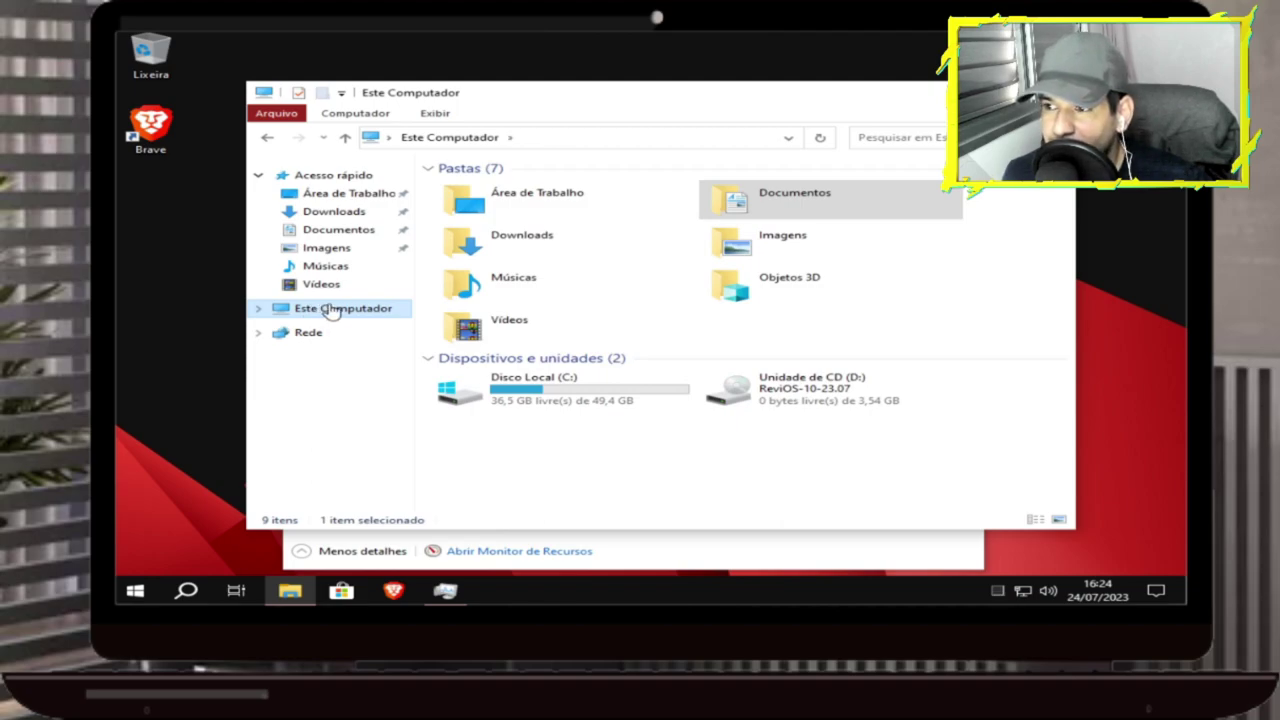
pyautogui.click(378, 196)
pyautogui.click(354, 211)
pyautogui.click(346, 230)
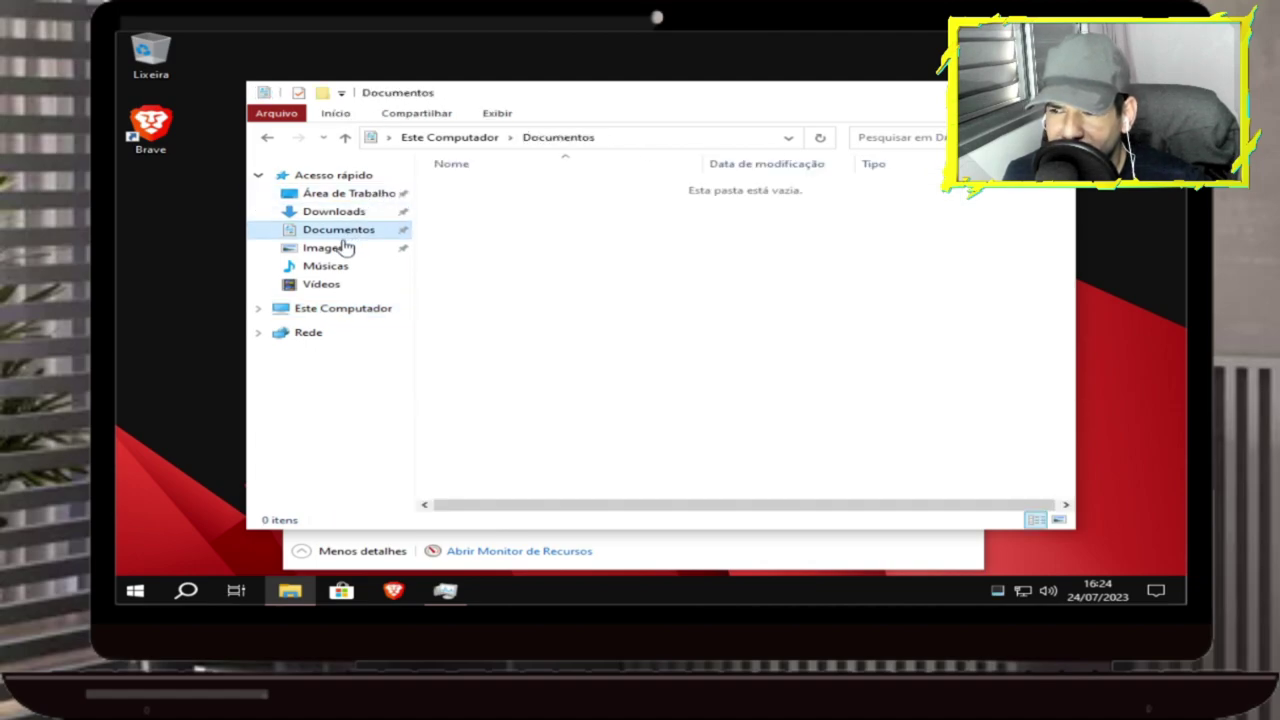
pyautogui.click(338, 250)
pyautogui.click(312, 268)
pyautogui.click(316, 286)
pyautogui.click(310, 310)
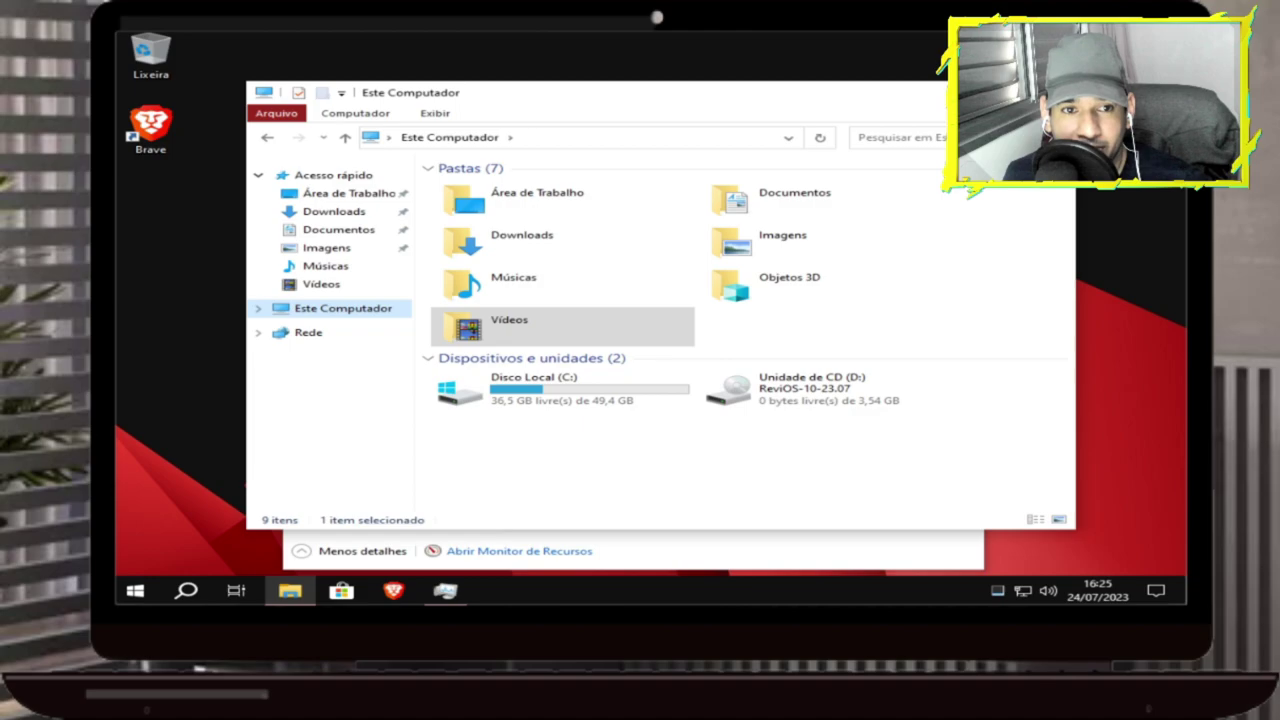
# Step: Close the File Explorer and Task Manager windows to return to the desktop
pyautogui.click(1052, 92)
pyautogui.click(966, 131)
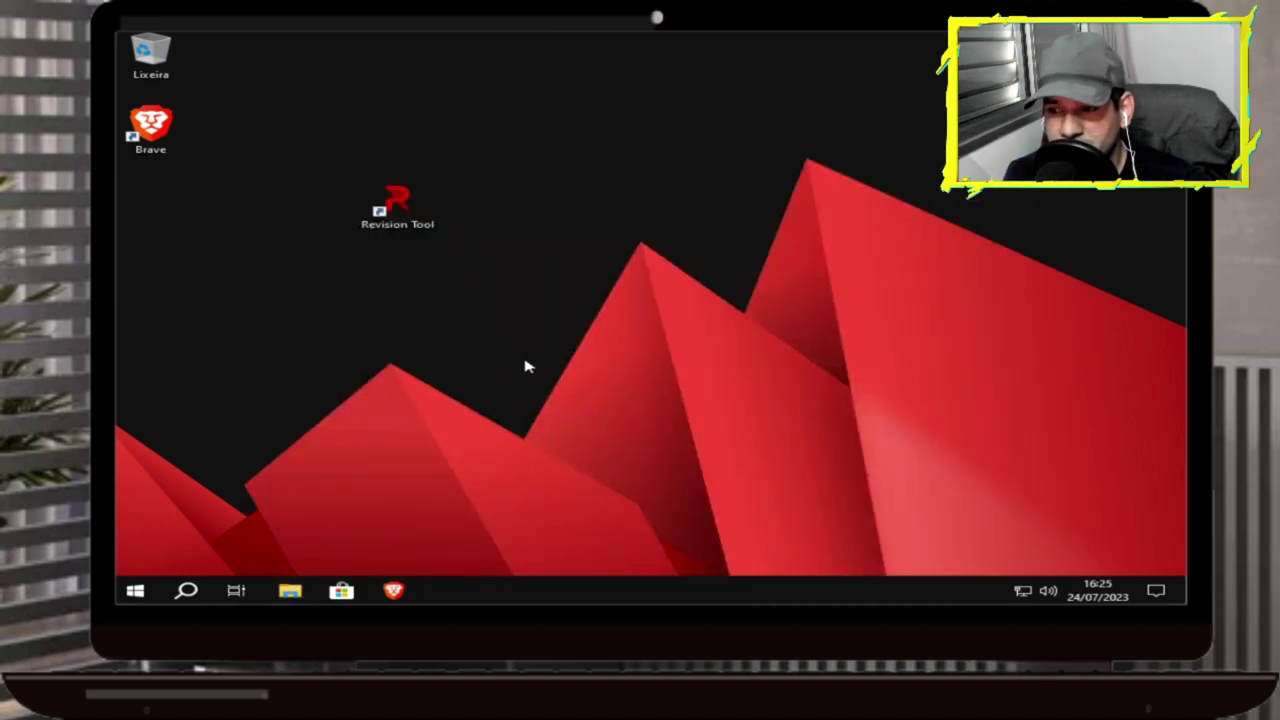
# Step: Look through the preinstalled apps in the Start menu, and close it
pyautogui.click(135, 591)
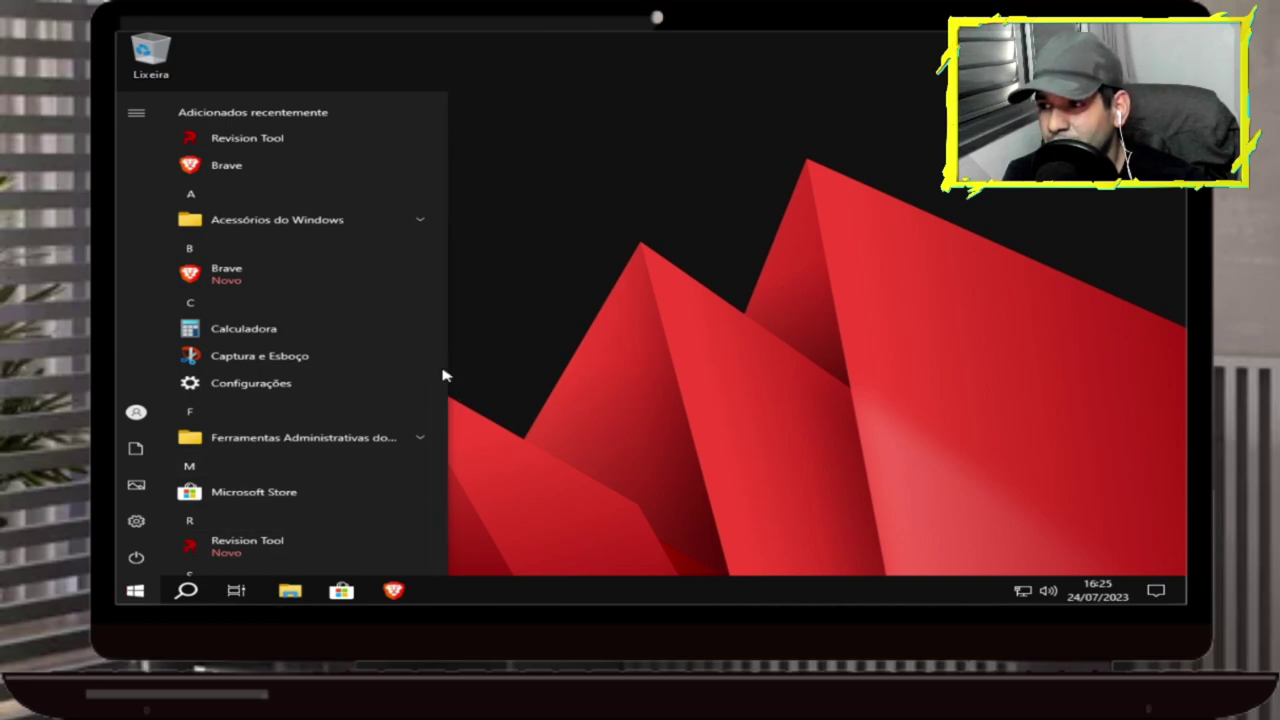
pyautogui.scroll(-4, 440, 420)
pyautogui.scroll(-2, 432, 517)
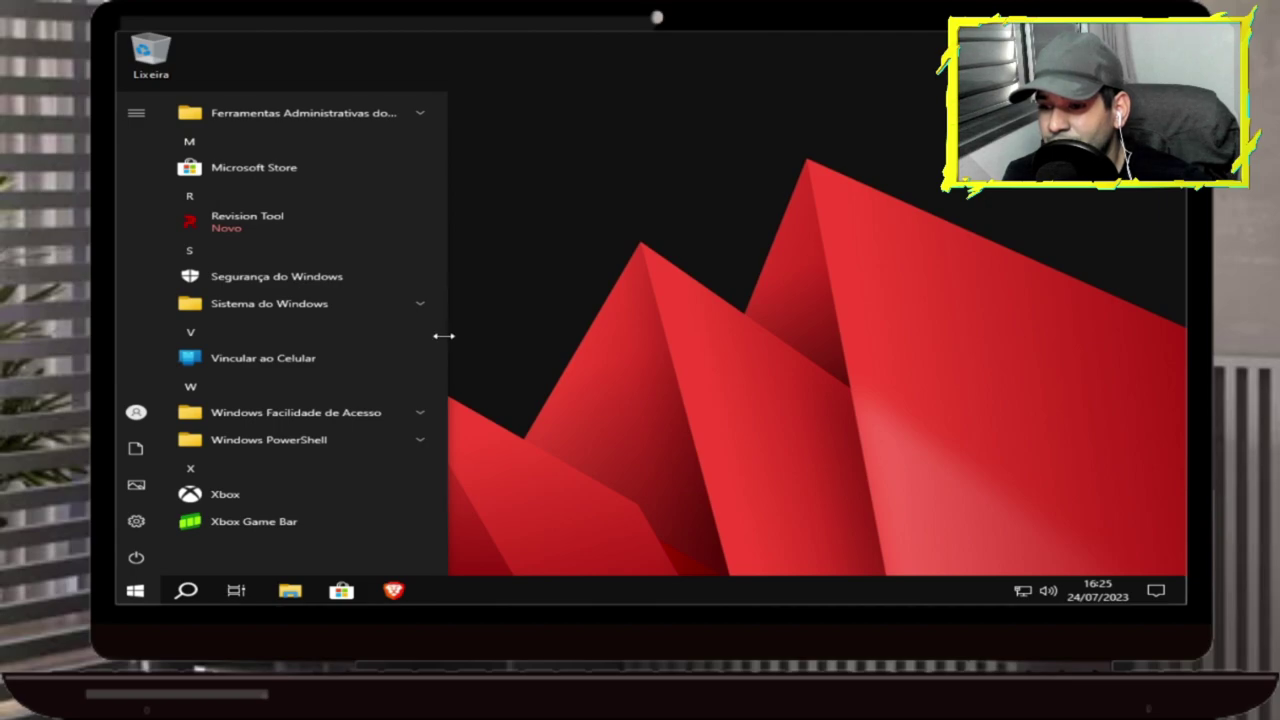
pyautogui.scroll(3, 440, 338)
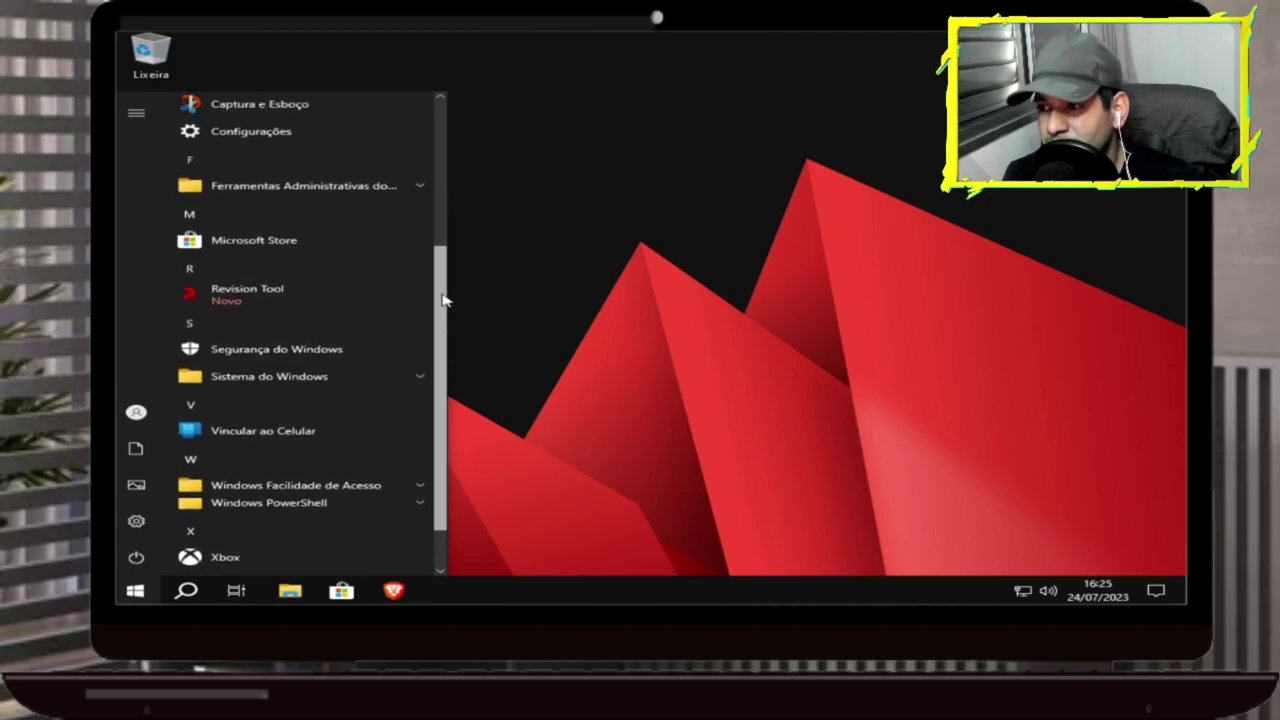
pyautogui.press('Escape')
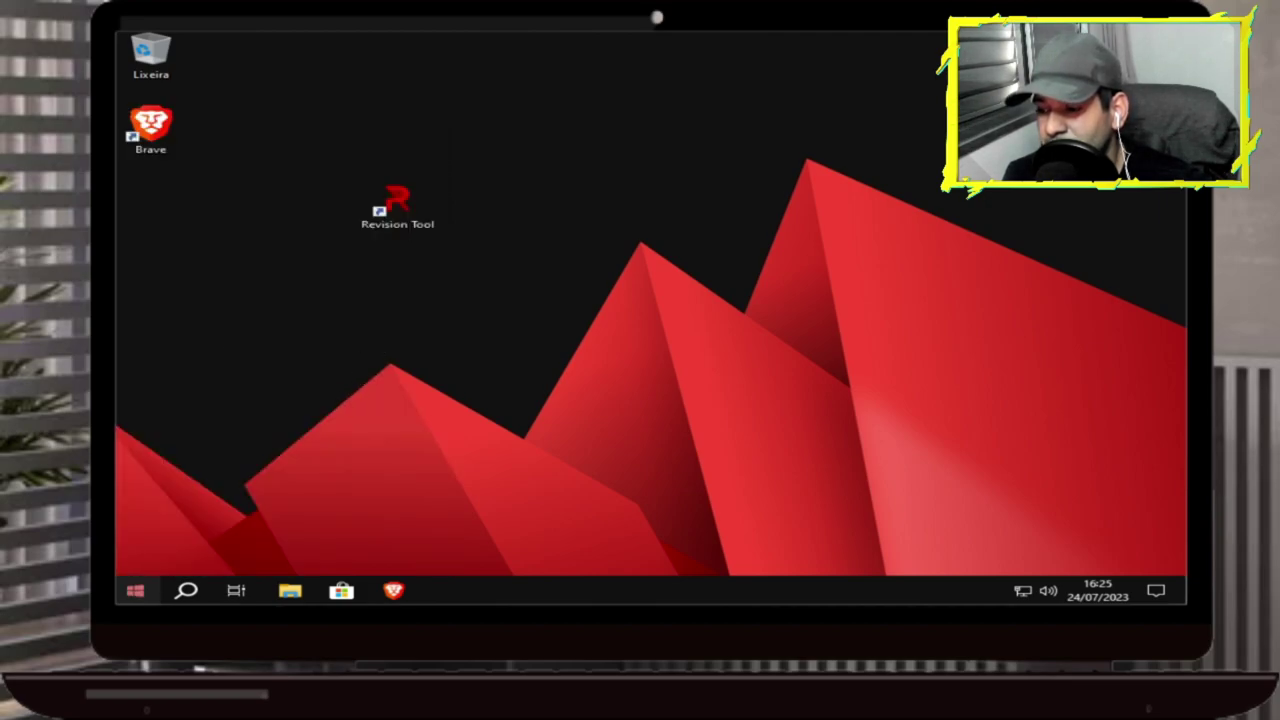
# Step: Open the Xbox Game Bar, dismiss its welcome message, check its widgets and close the overlay
pyautogui.press('super+g')
pyautogui.click(136, 591)
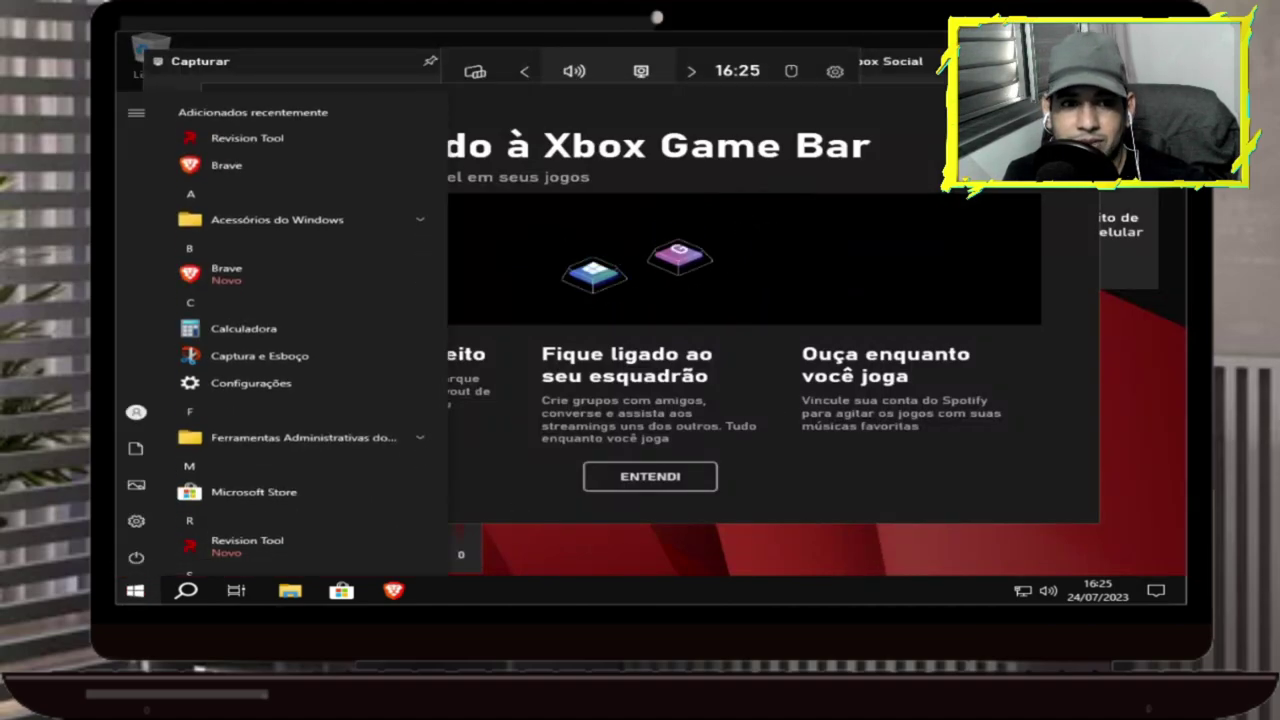
pyautogui.press('Escape')
pyautogui.press('Escape')
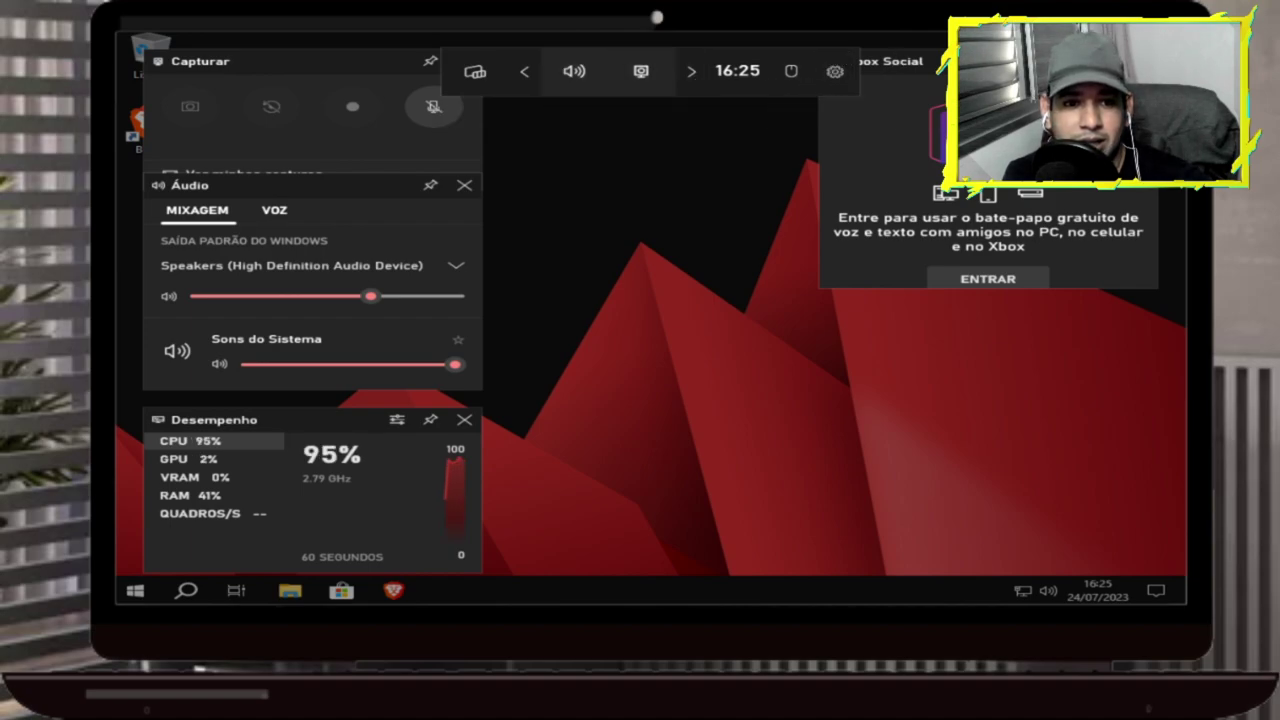
pyautogui.click(835, 71)
pyautogui.click(835, 71)
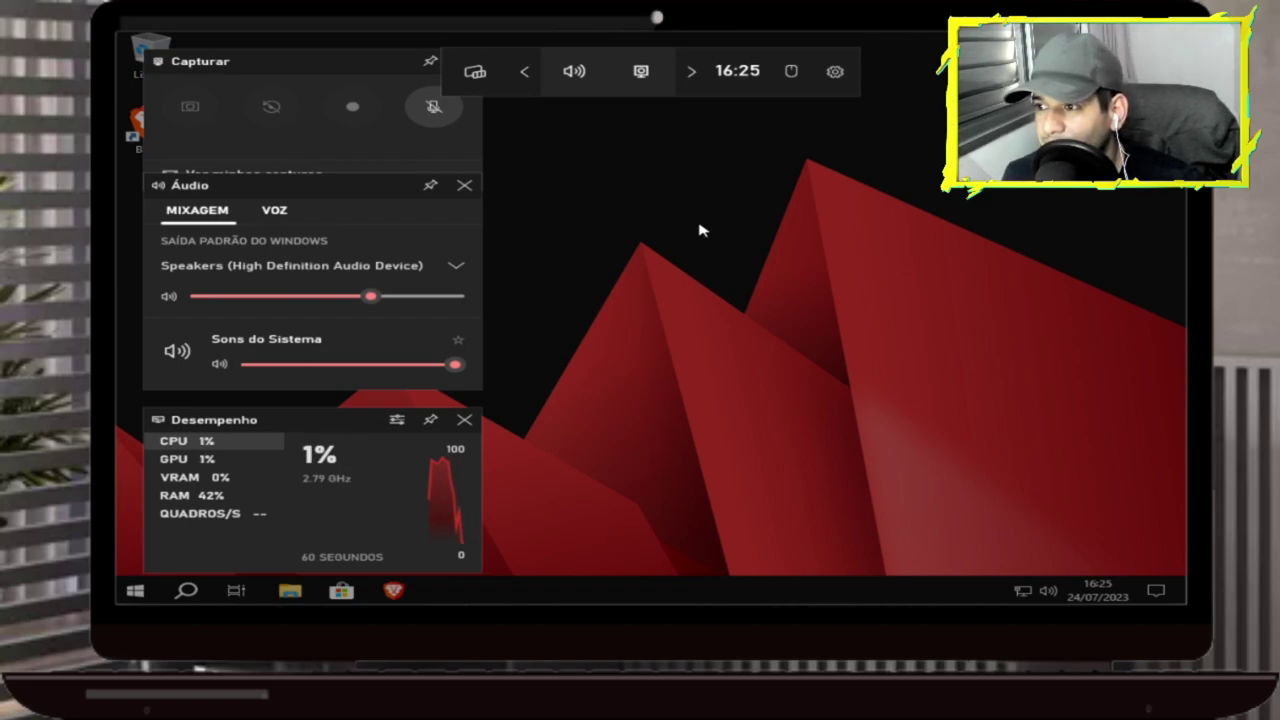
pyautogui.click(733, 225)
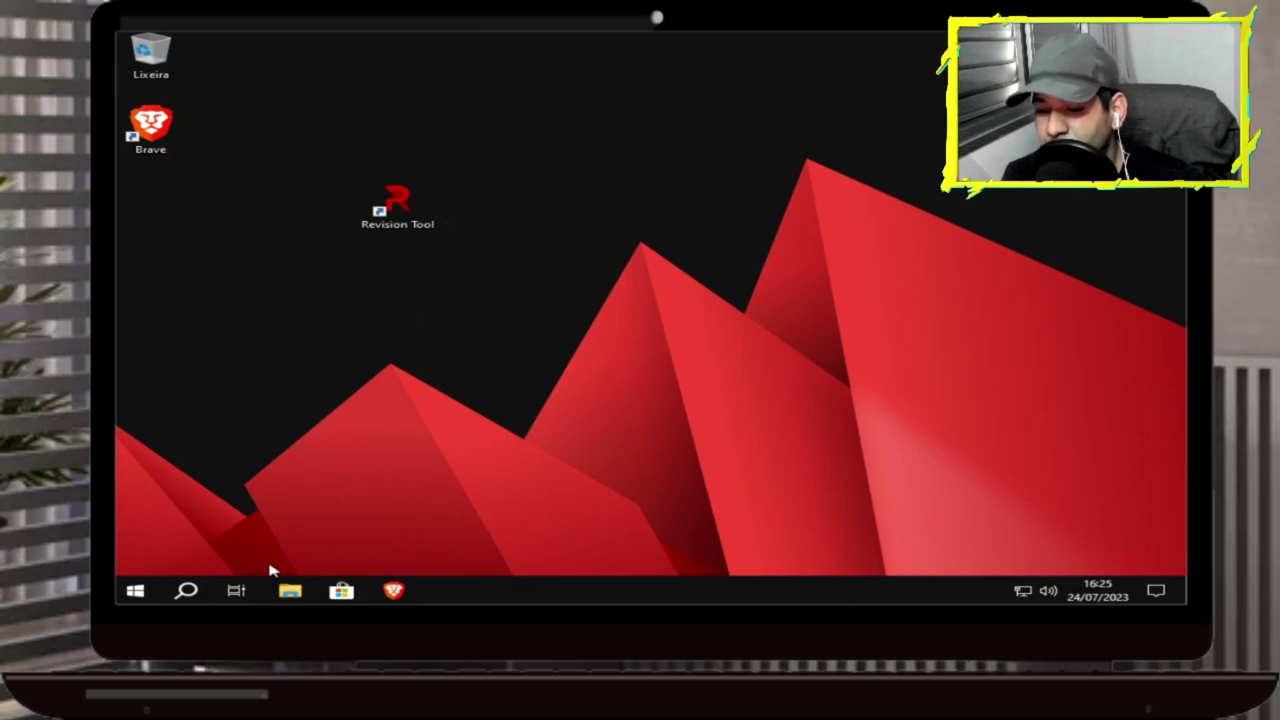
# Step: Review the Start menu's app list again, including Microsoft Store, Revision Tool and Segurança do Windows
pyautogui.click(129, 592)
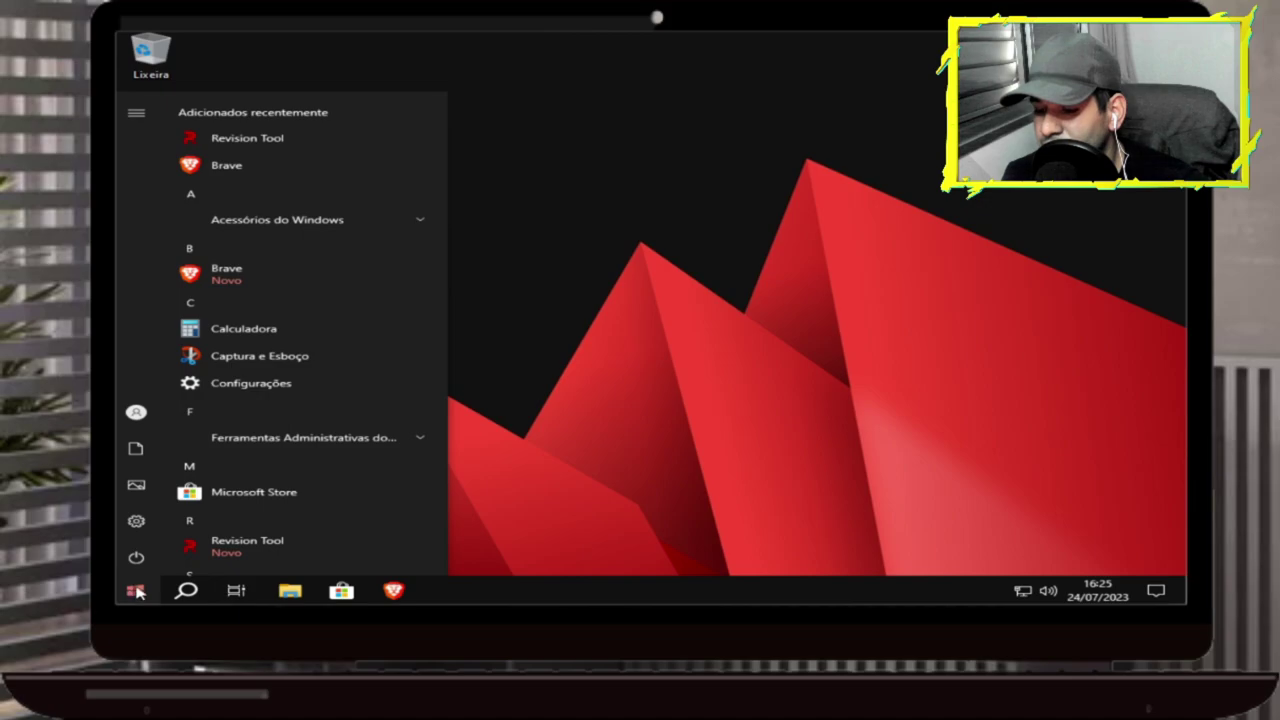
pyautogui.scroll(-3, 360, 530)
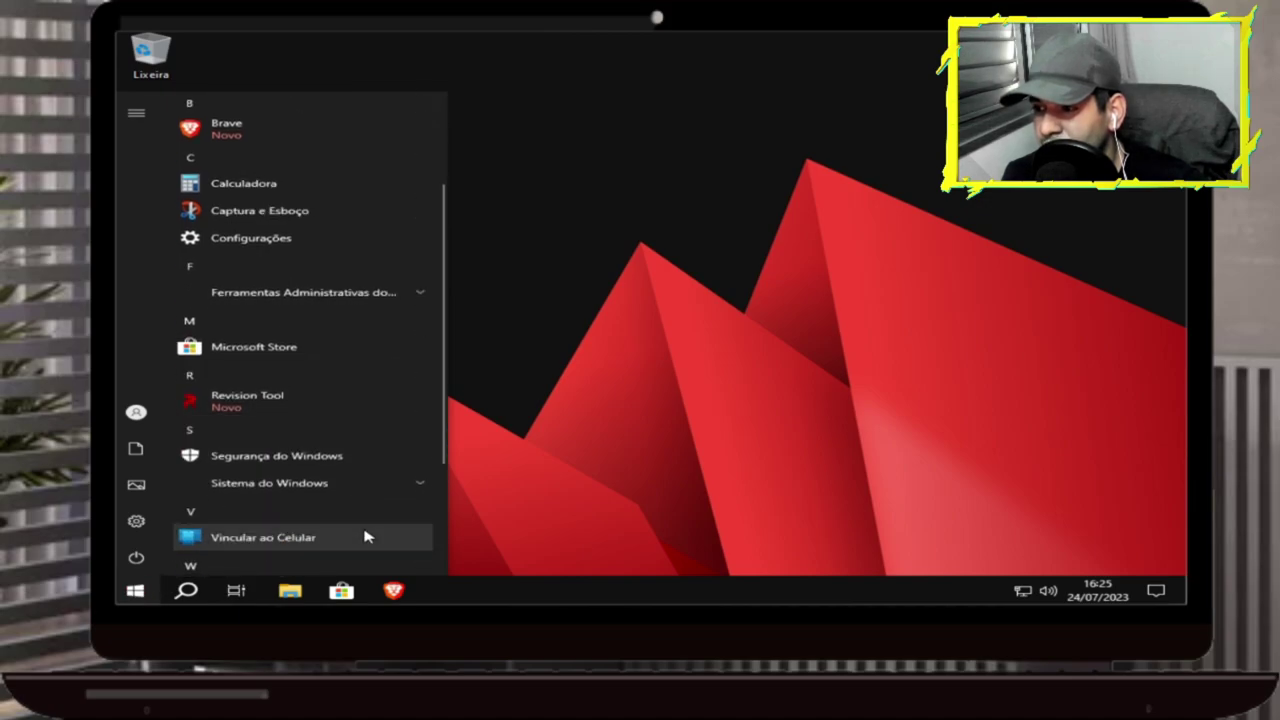
pyautogui.scroll(-2, 352, 525)
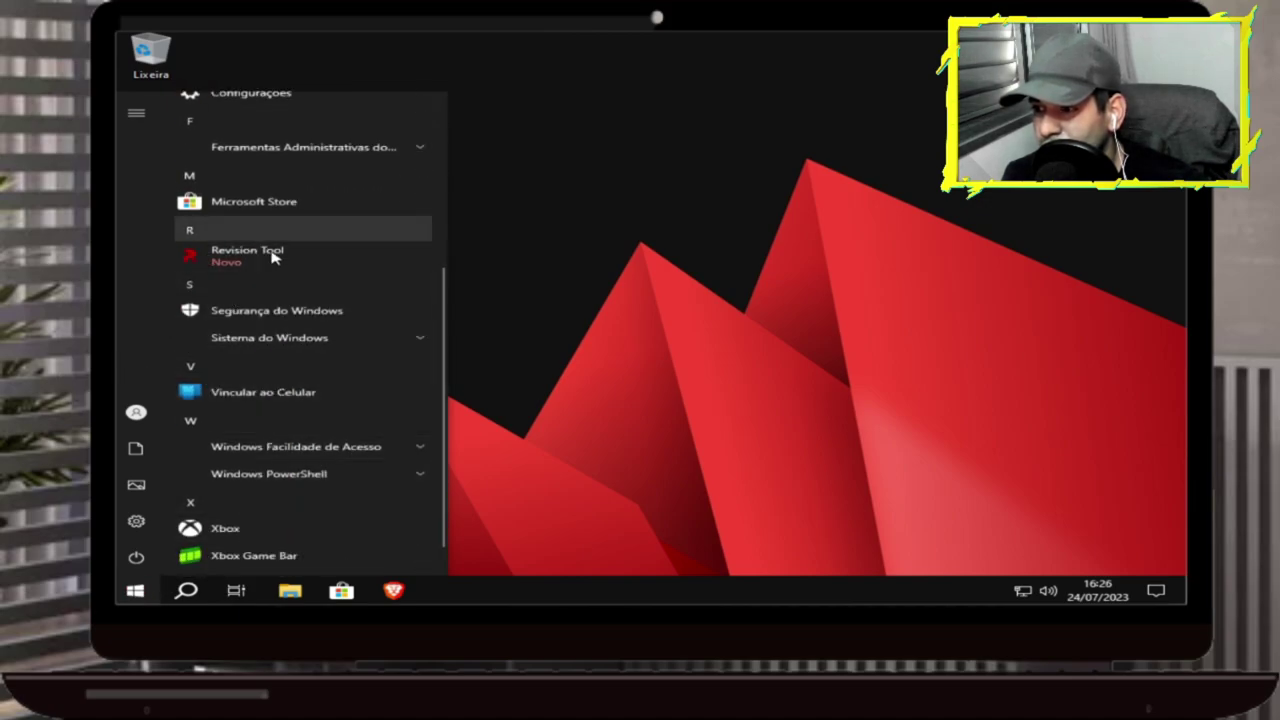
pyautogui.scroll(1, 287, 297)
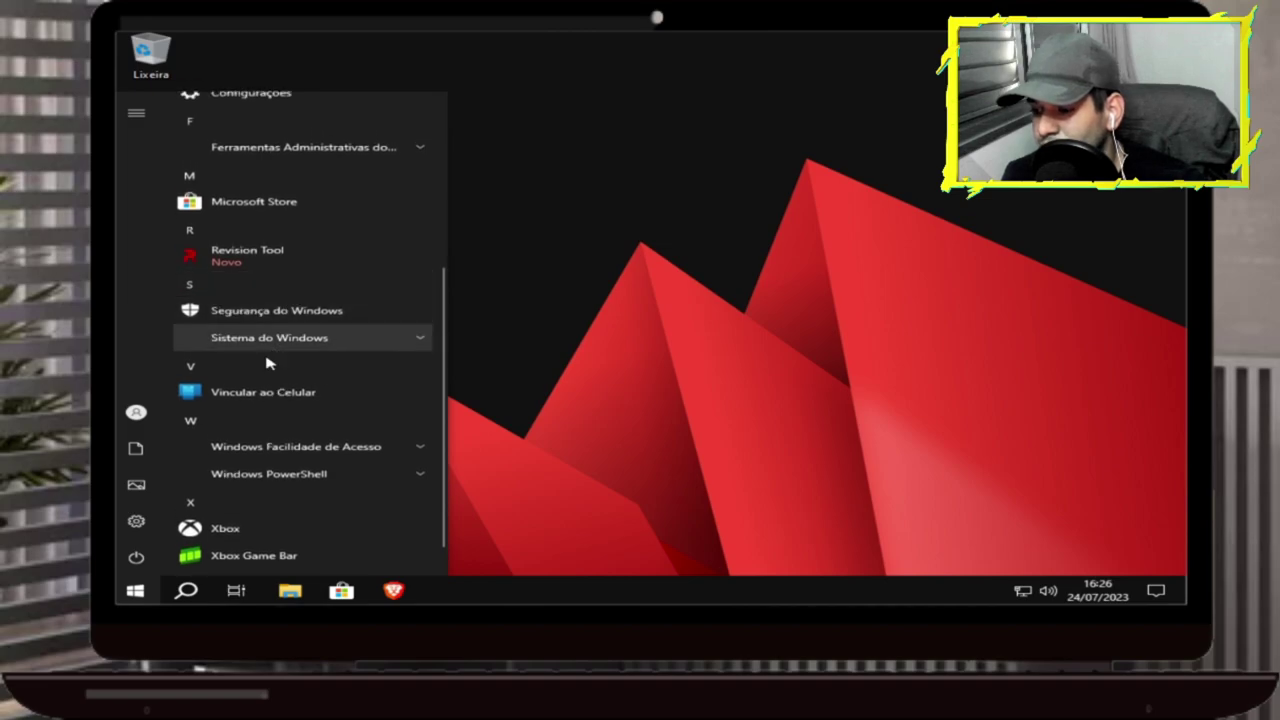
# Step: Search for "painel", open Painel de Controle and view the list of programs that can be uninstalled
pyautogui.click(187, 590)
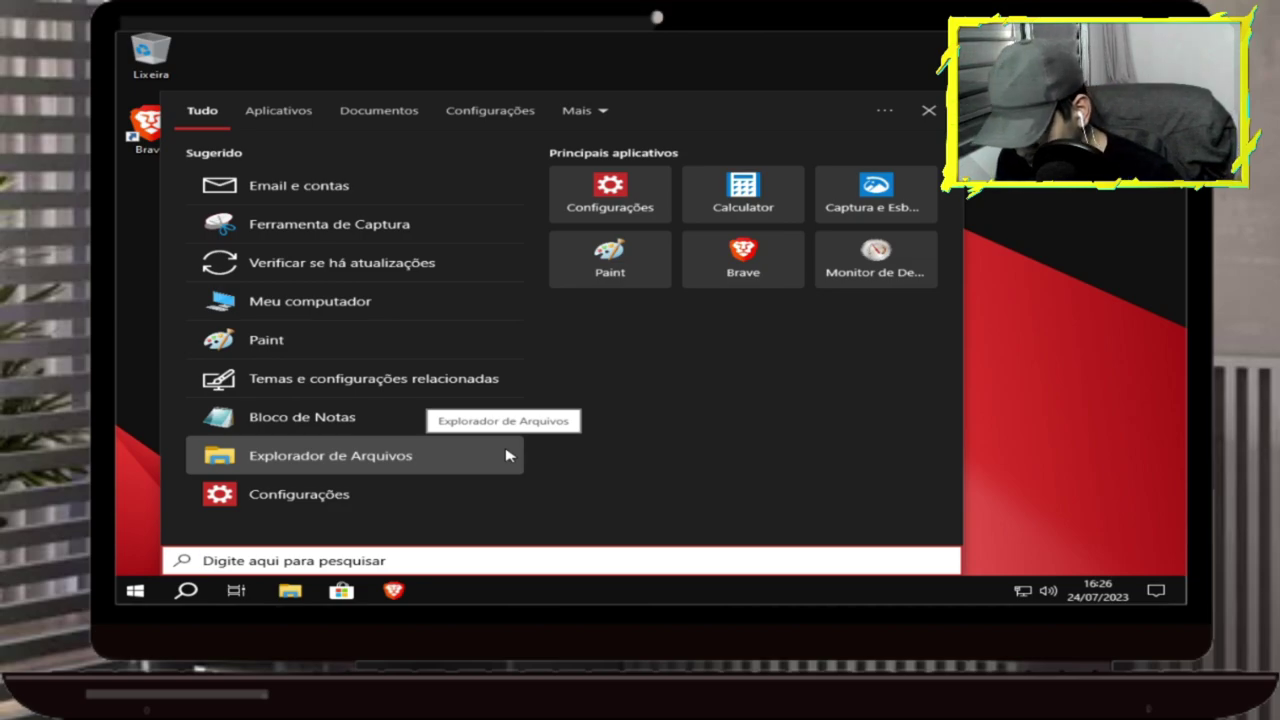
pyautogui.write('painel')
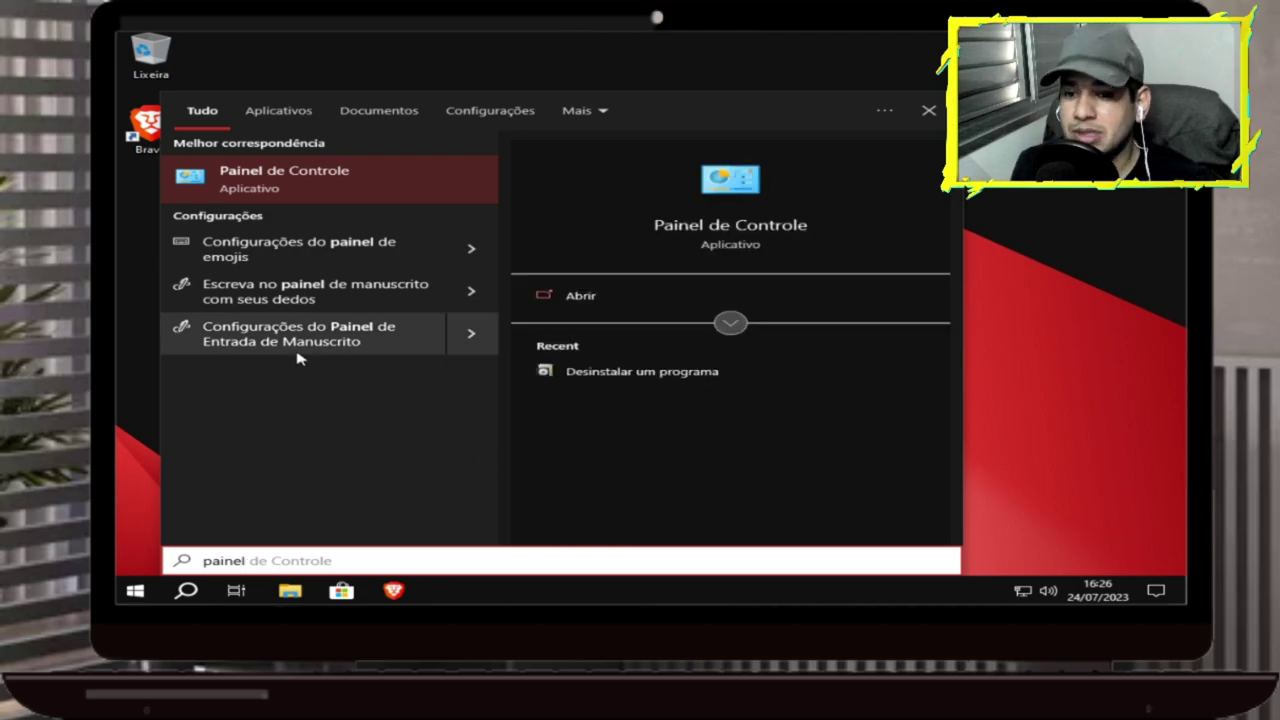
pyautogui.click(580, 296)
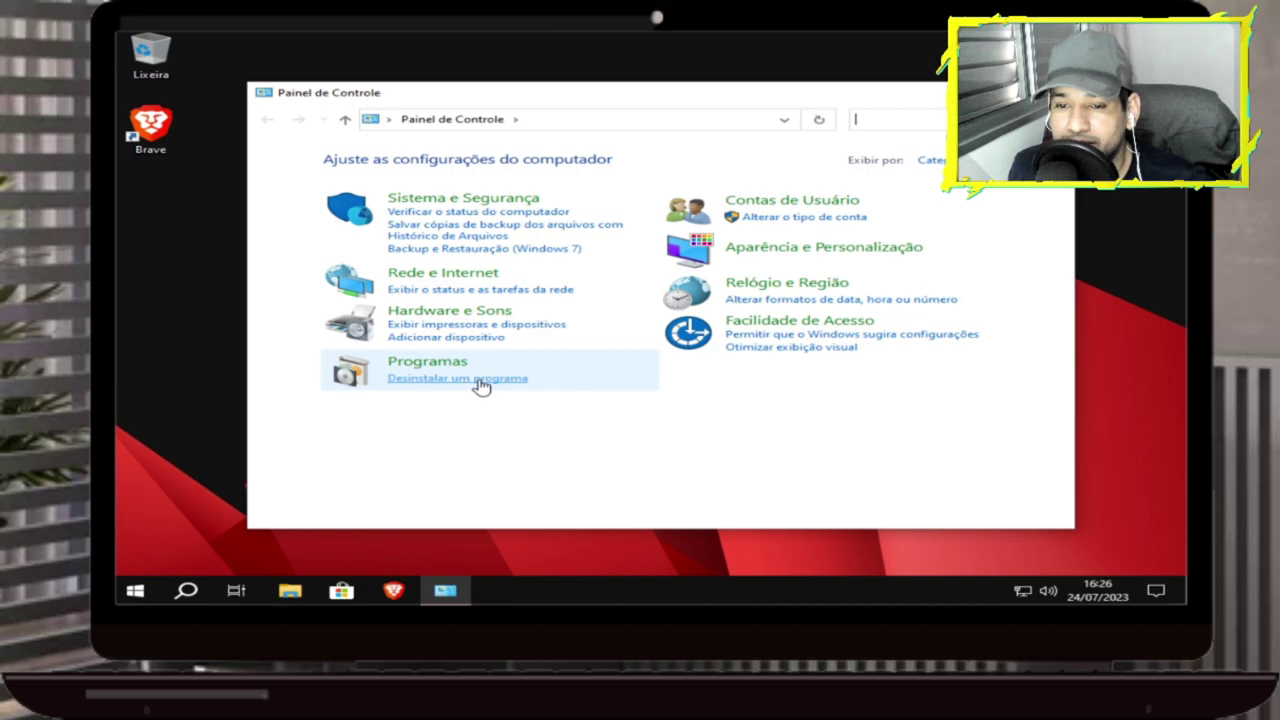
pyautogui.click(483, 383)
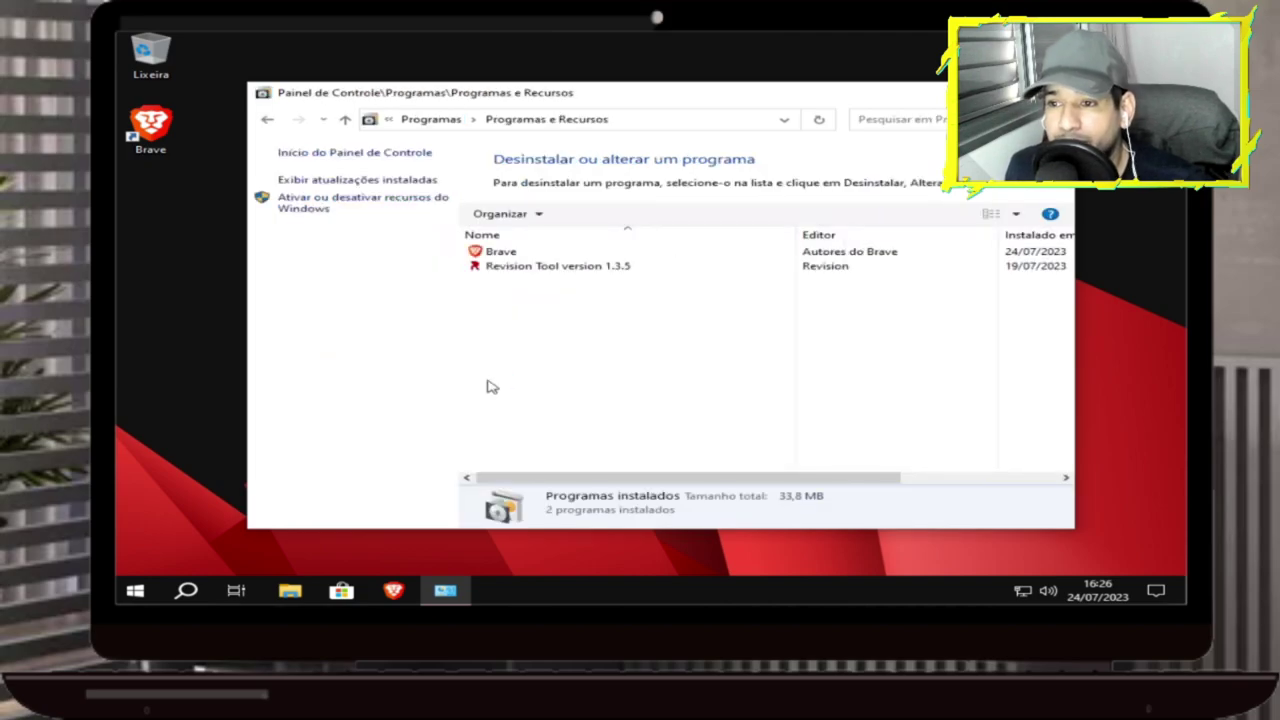
# Step: Examine the installed Windows updates, including their program and publisher details, and close the Control Panel
pyautogui.click(337, 180)
pyautogui.moveTo(716, 482); pyautogui.dragTo(982, 473)
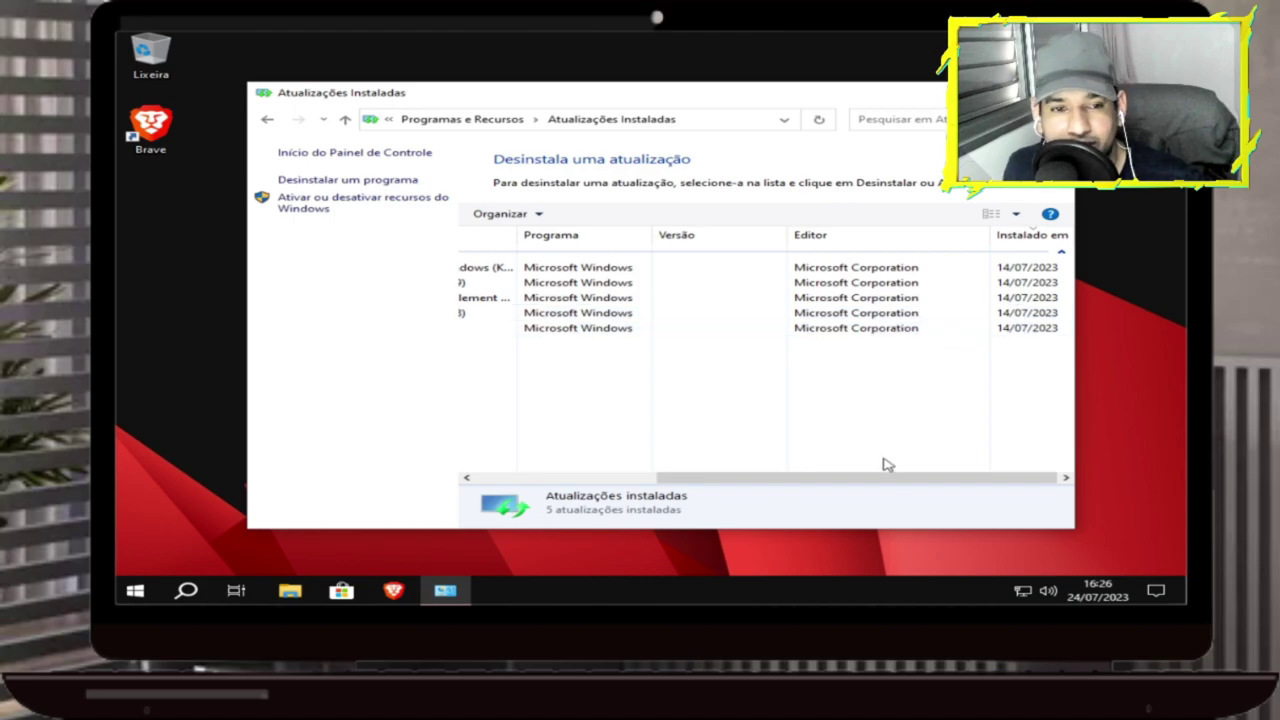
pyautogui.moveTo(884, 481); pyautogui.dragTo(827, 458)
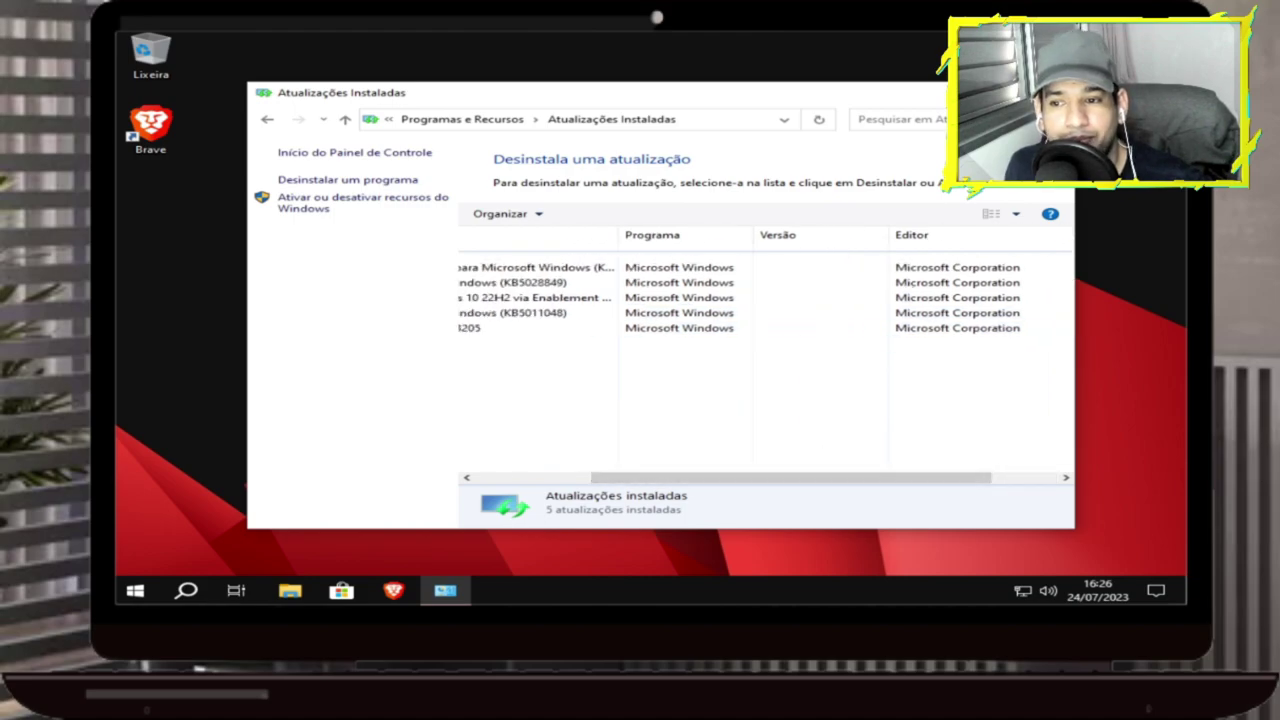
pyautogui.click(1055, 92)
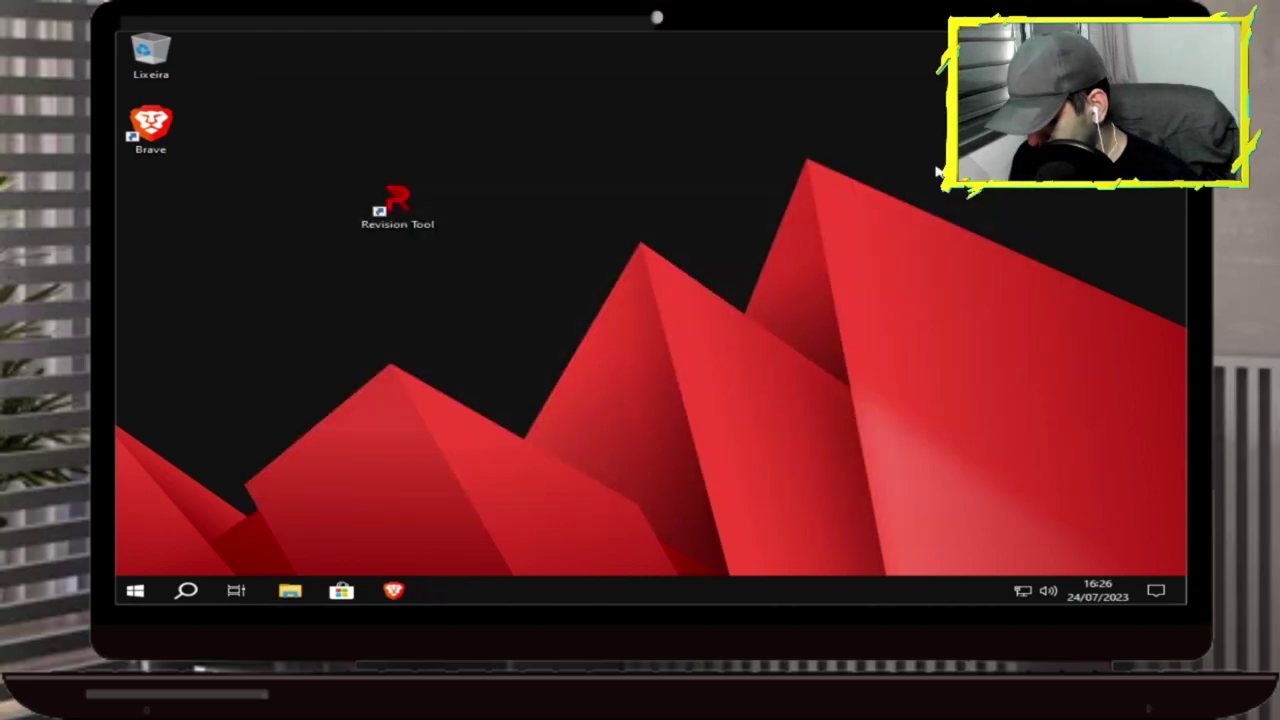
# Step: Open the Sobre o Windows dialog to check the Windows version and build, and close it
pyautogui.press('super+r')
pyautogui.press('Return')
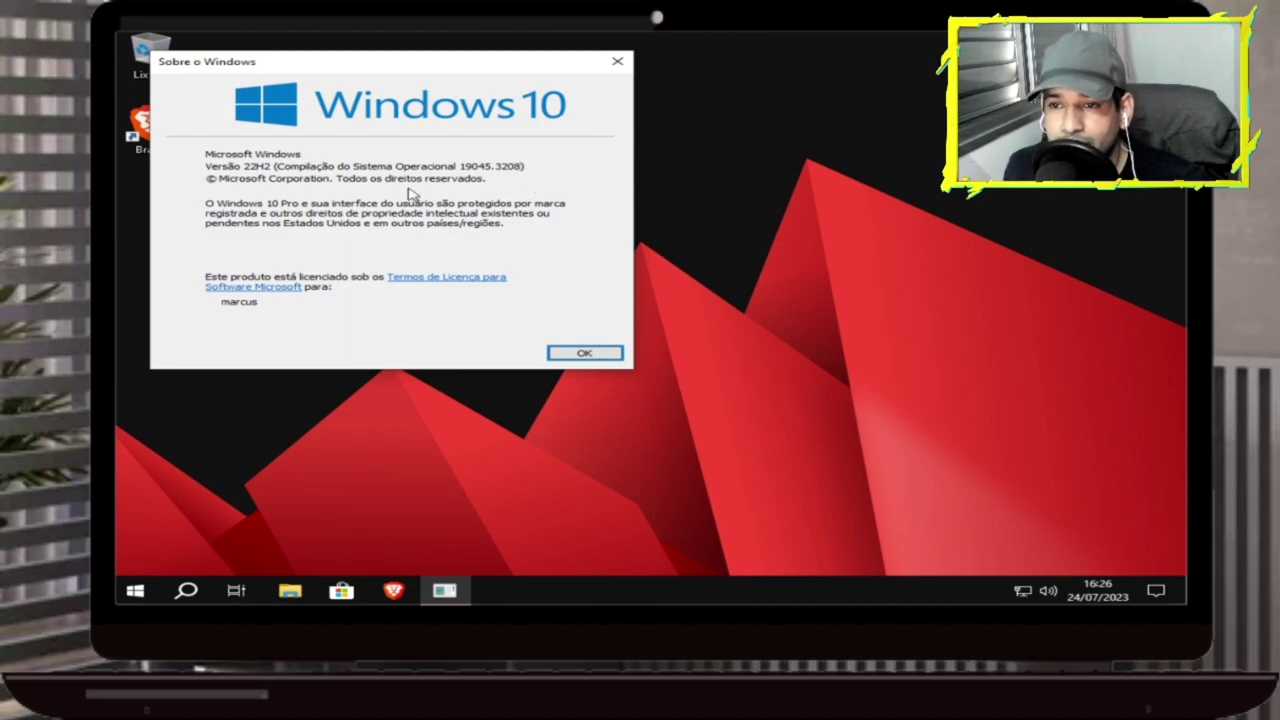
pyautogui.click(618, 63)
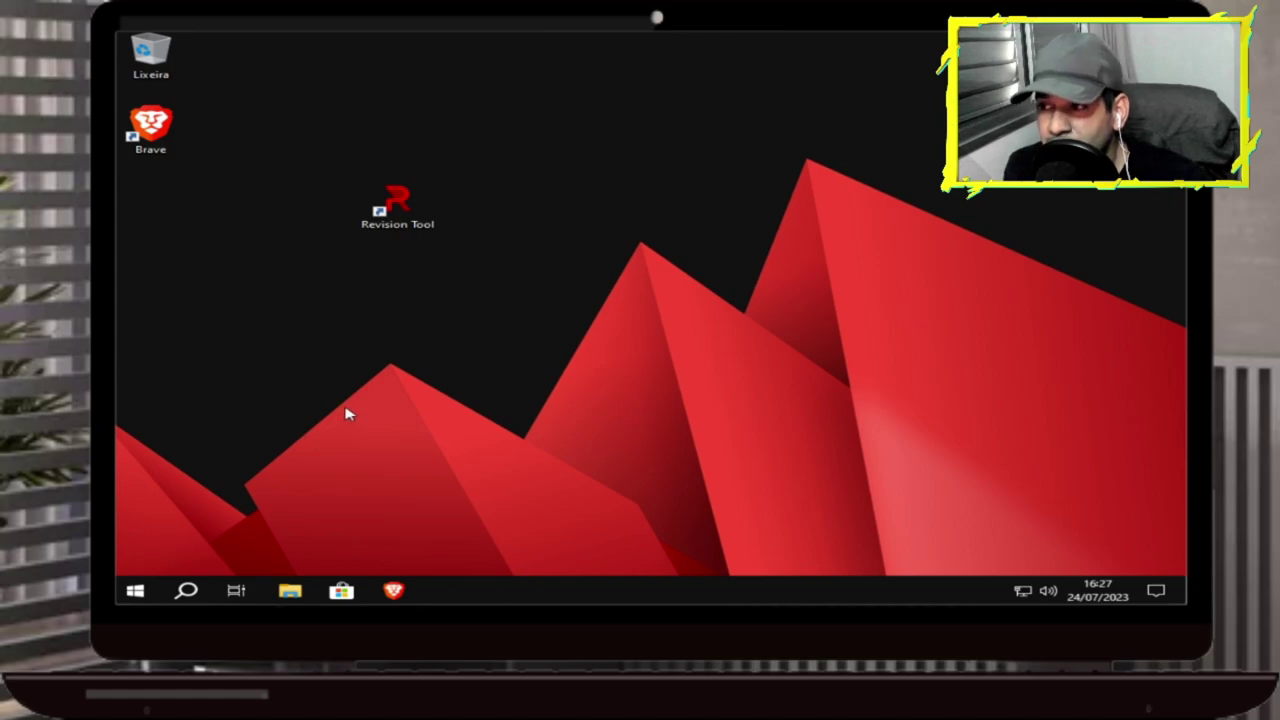
pyautogui.click(132, 590)
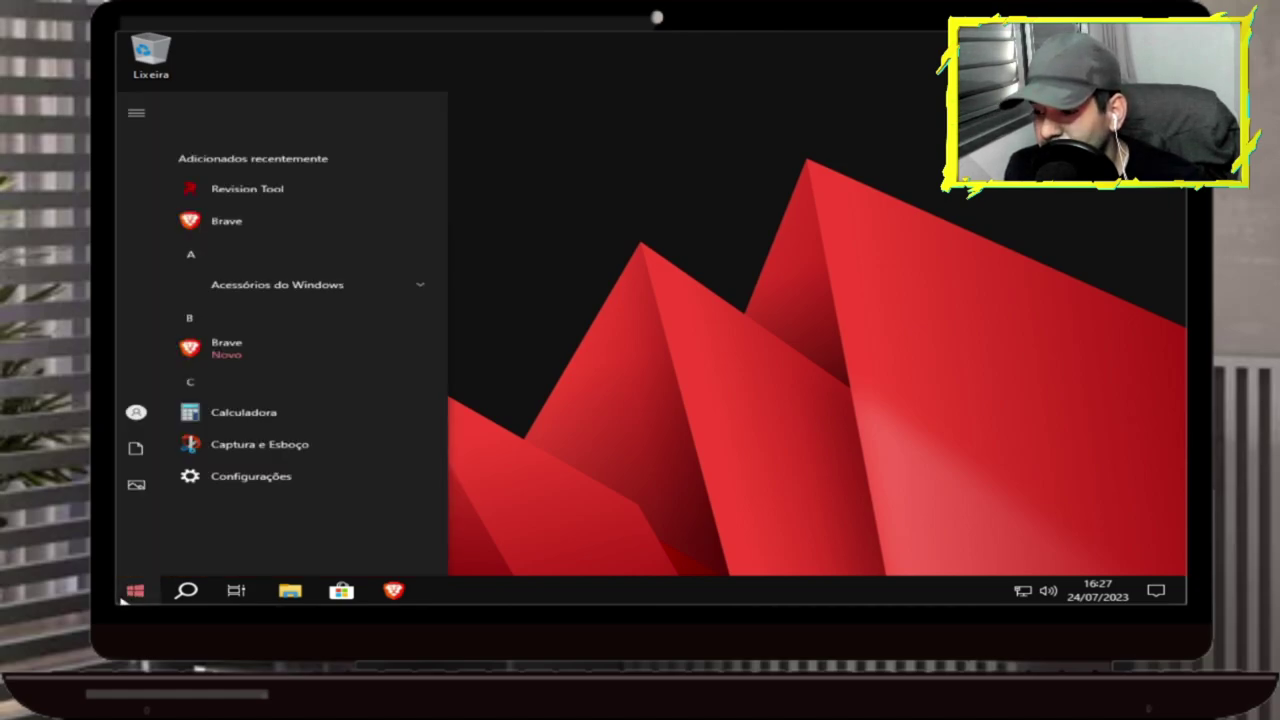
pyautogui.click(130, 594)
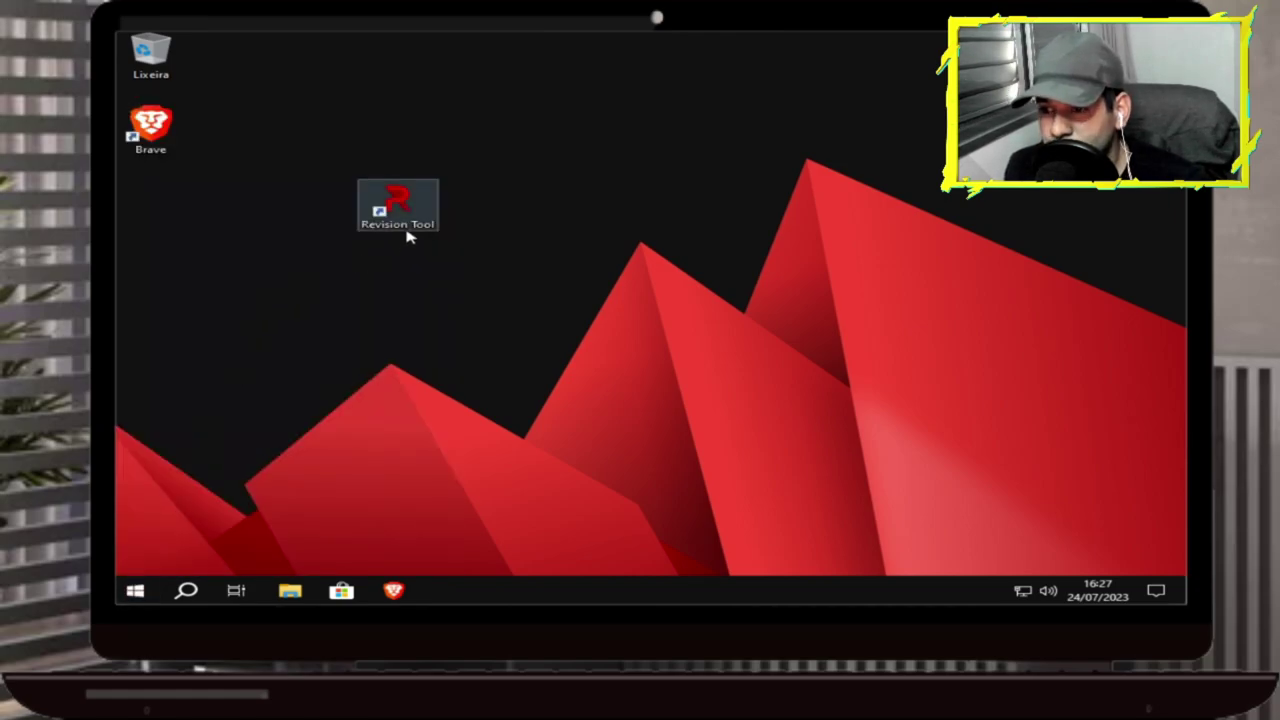
# Step: Open Revision Tool, view its Security options, set the color theme to Dark and enable the display of experimental tweaks
pyautogui.doubleClick(407, 231)
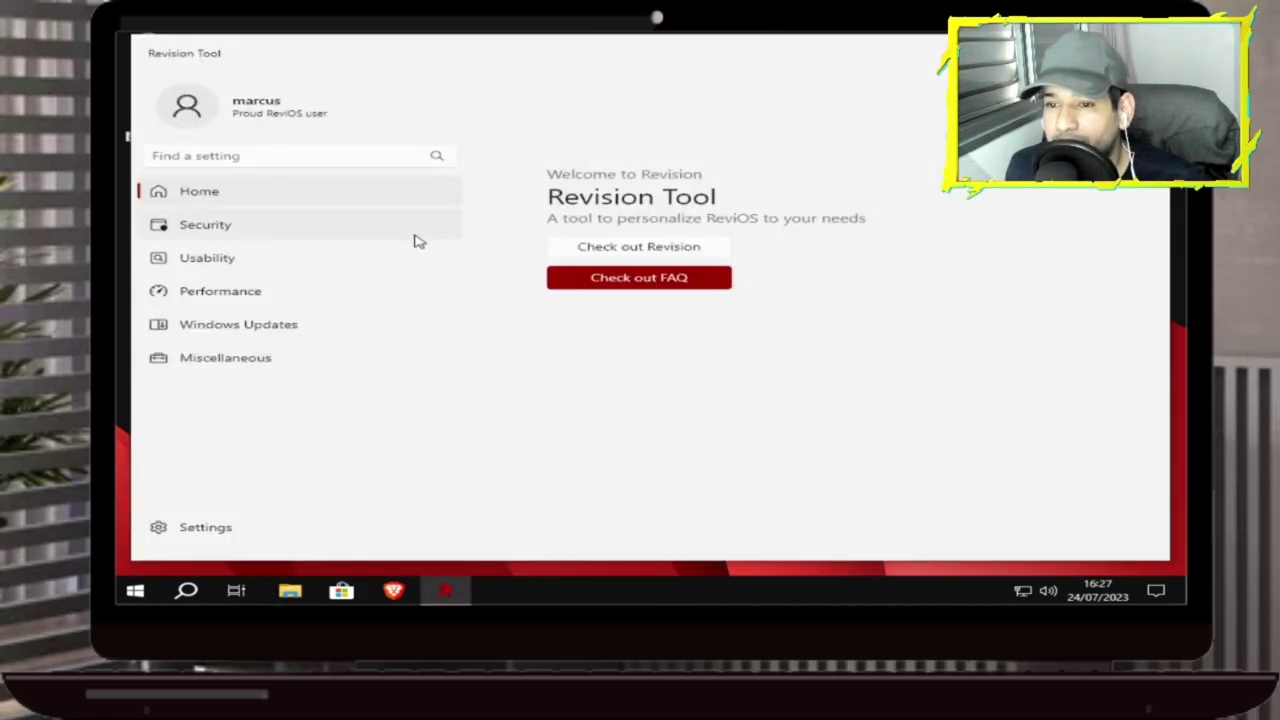
pyautogui.click(210, 230)
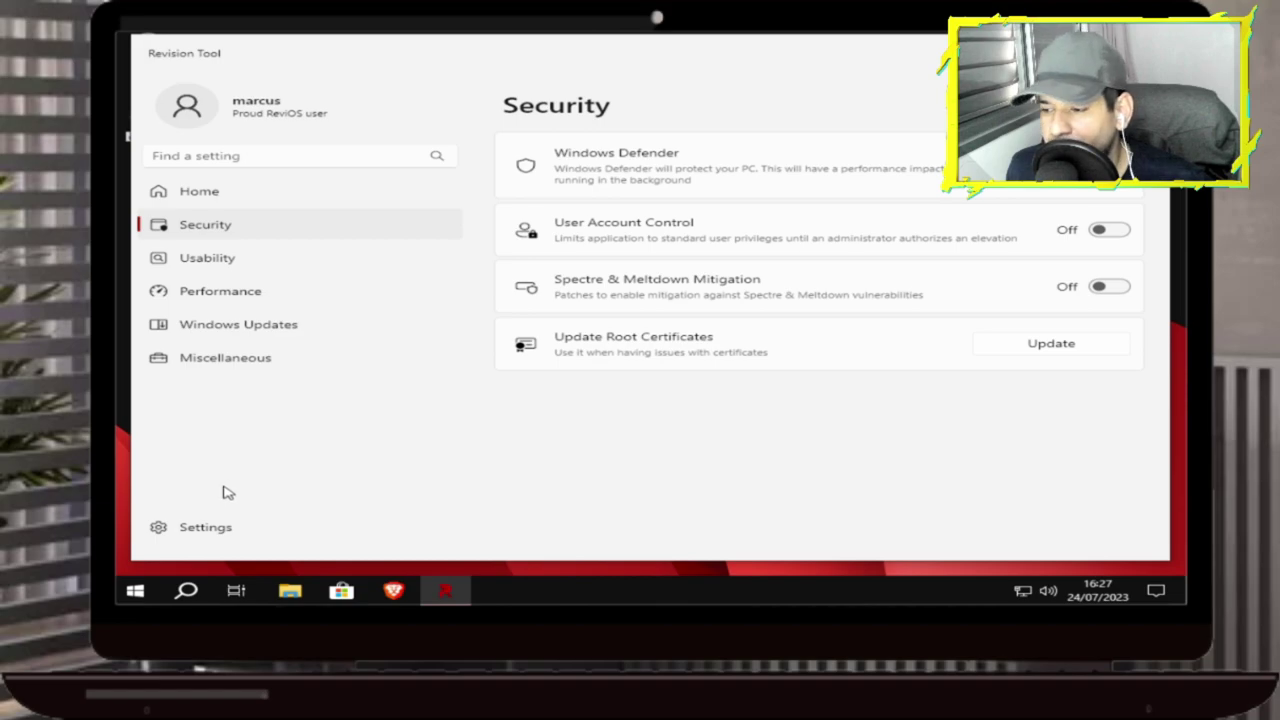
pyautogui.click(159, 529)
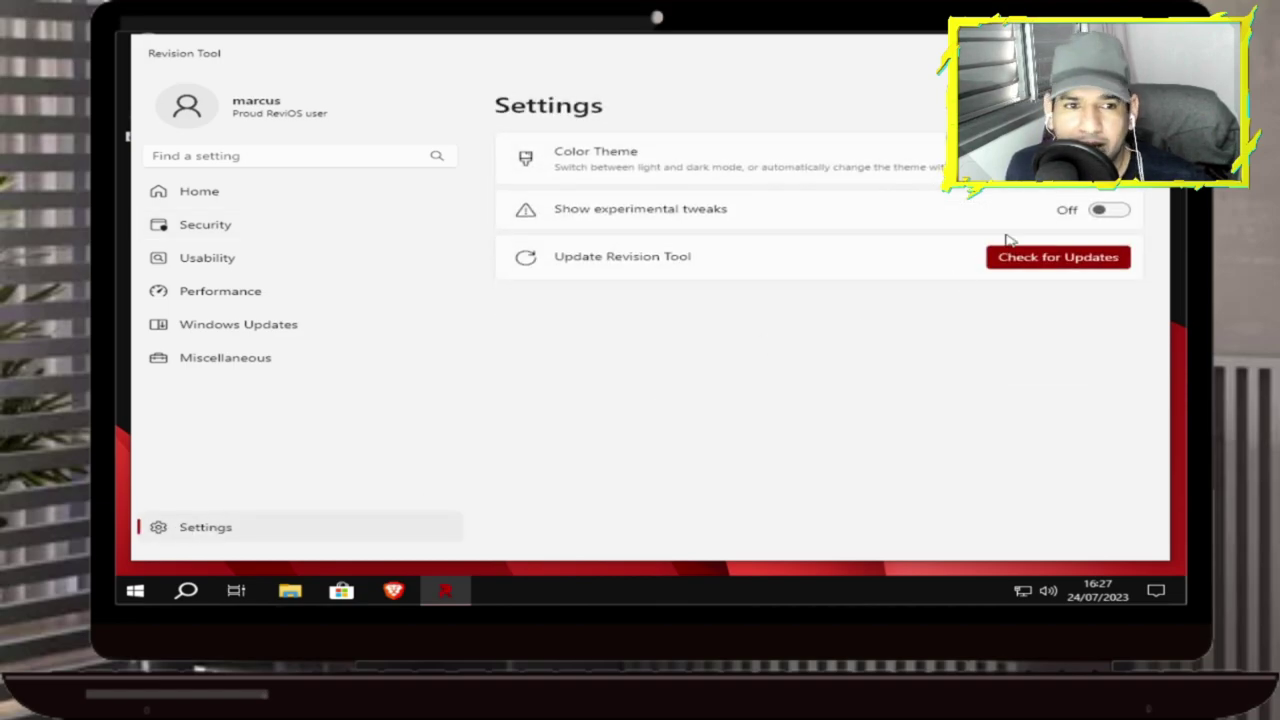
pyautogui.click(1090, 158)
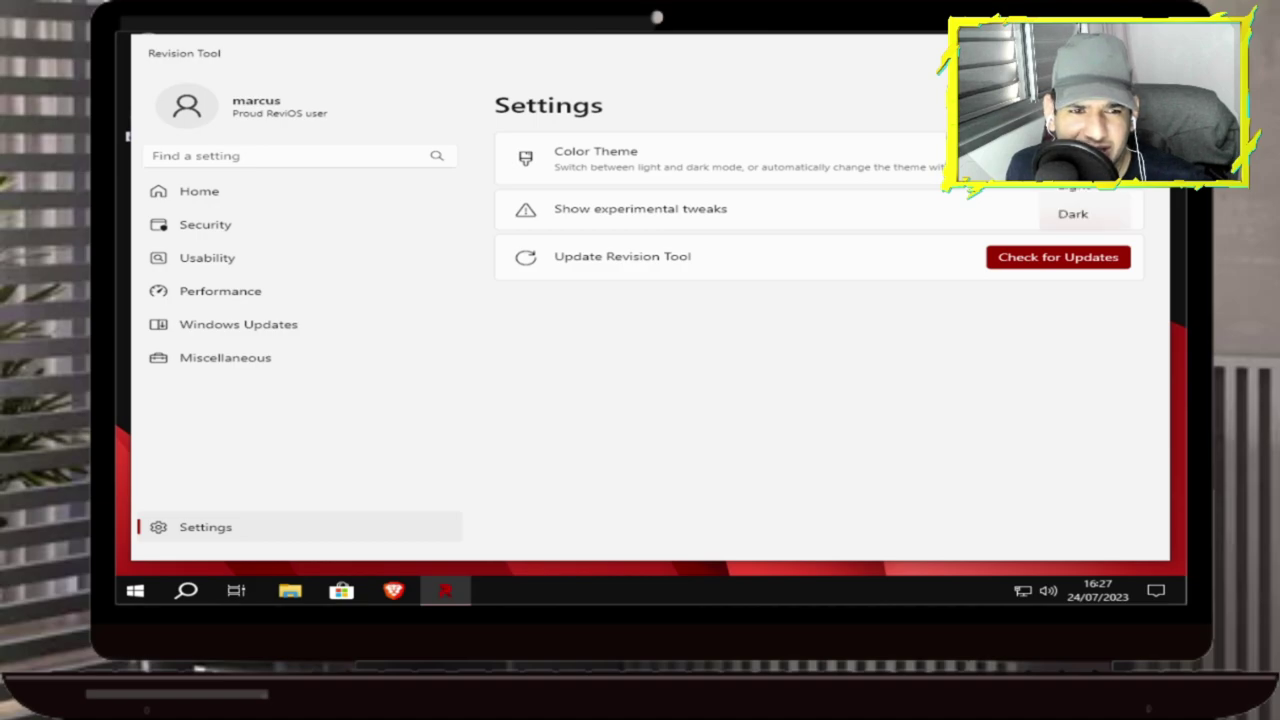
pyautogui.click(1093, 194)
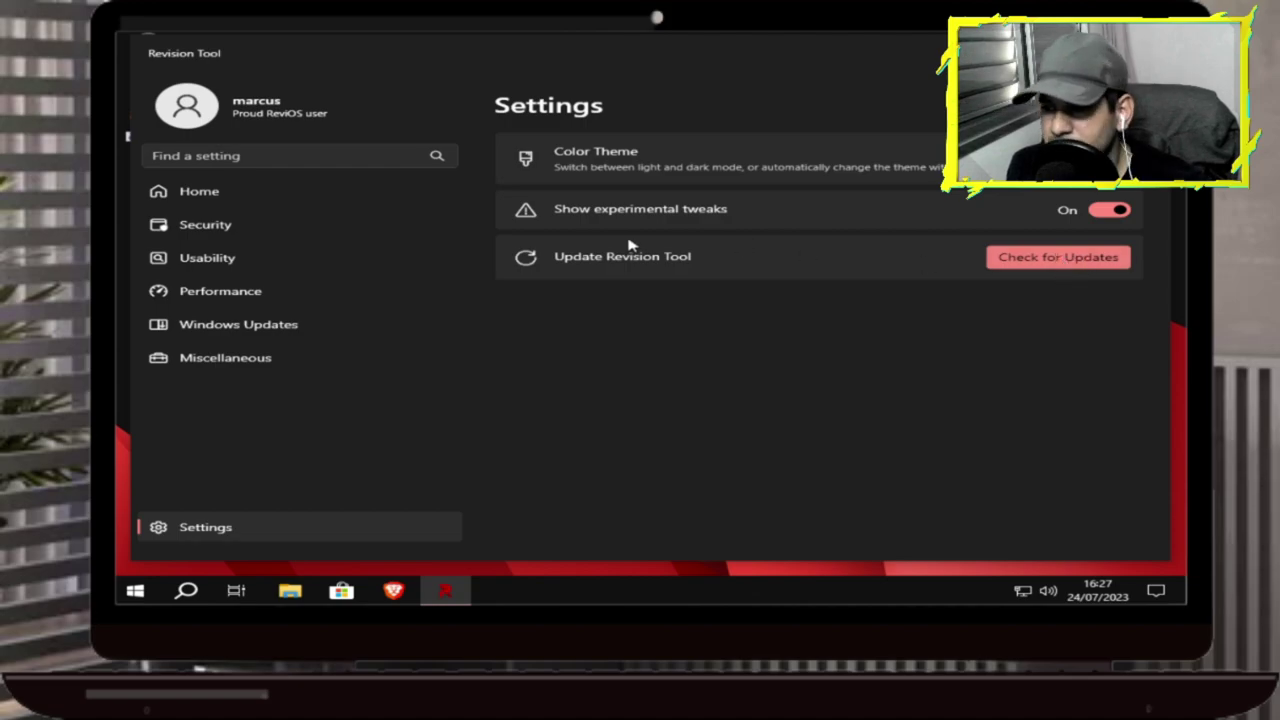
# Step: Review Revision Tool's Security options again and open the Performance options
pyautogui.click(232, 224)
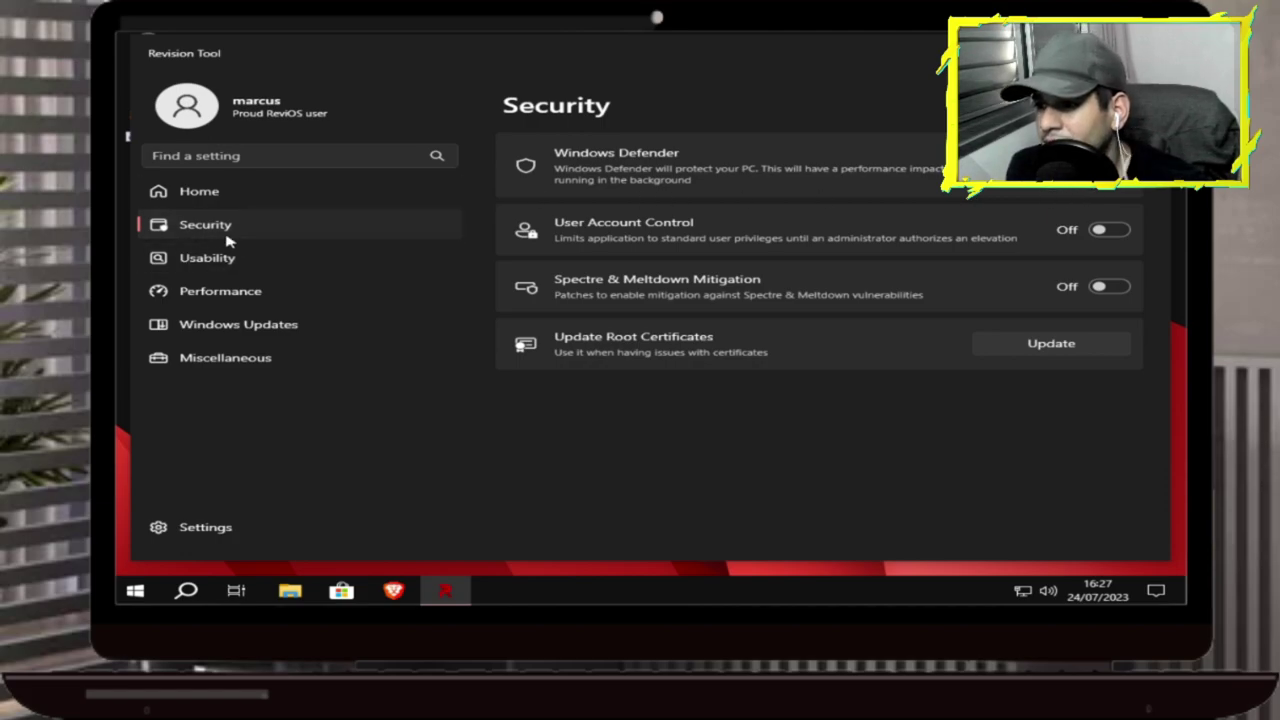
pyautogui.click(228, 298)
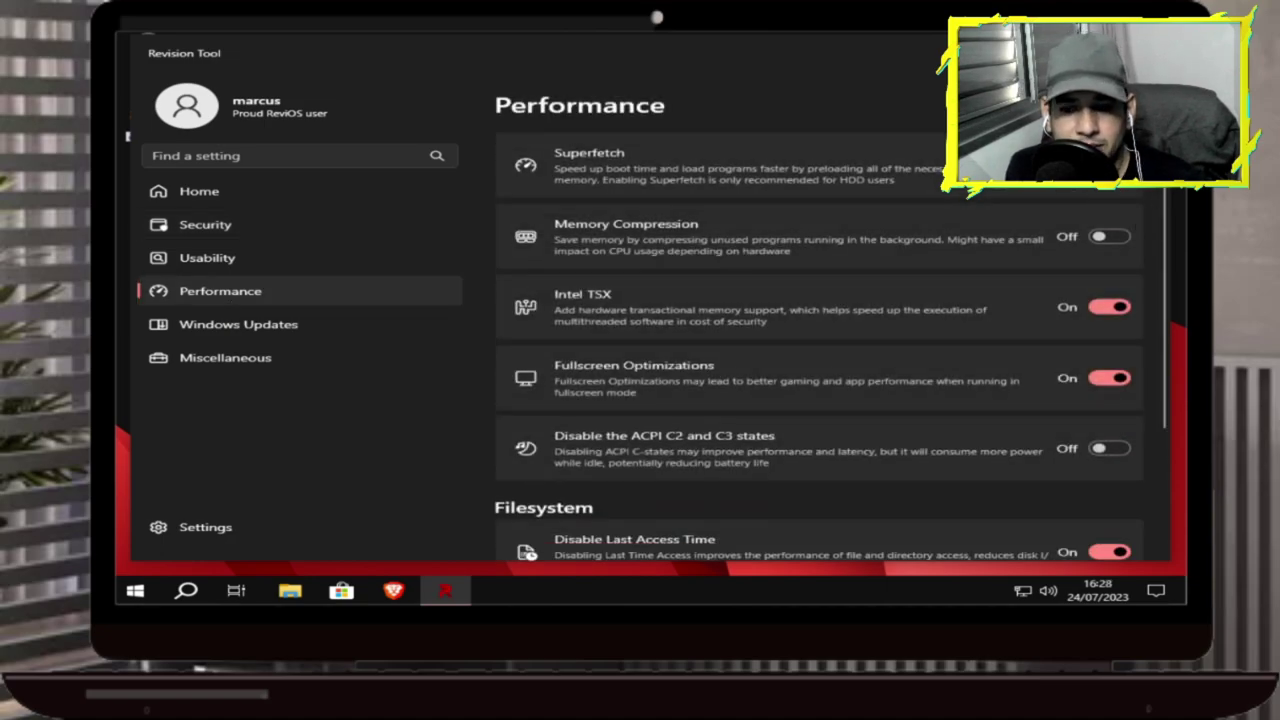
# Step: Turn Superfetch off and back on, acknowledging the restart notices
pyautogui.click(1126, 235)
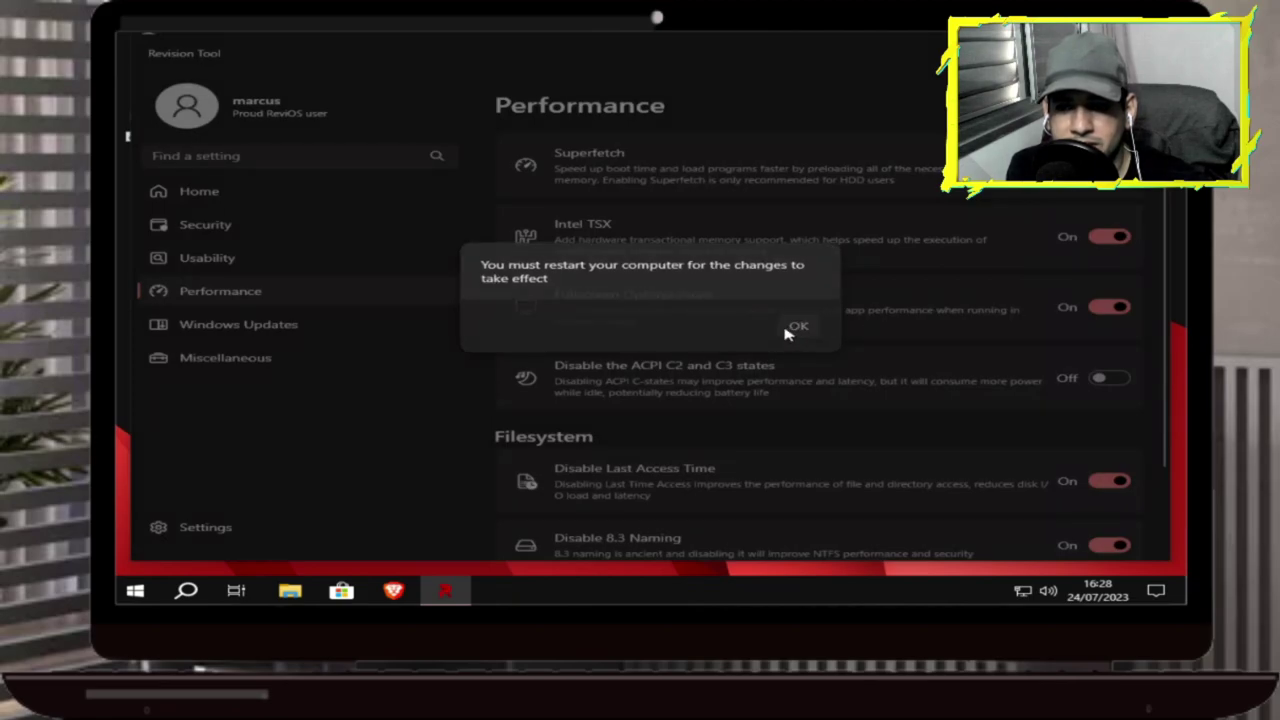
pyautogui.click(795, 326)
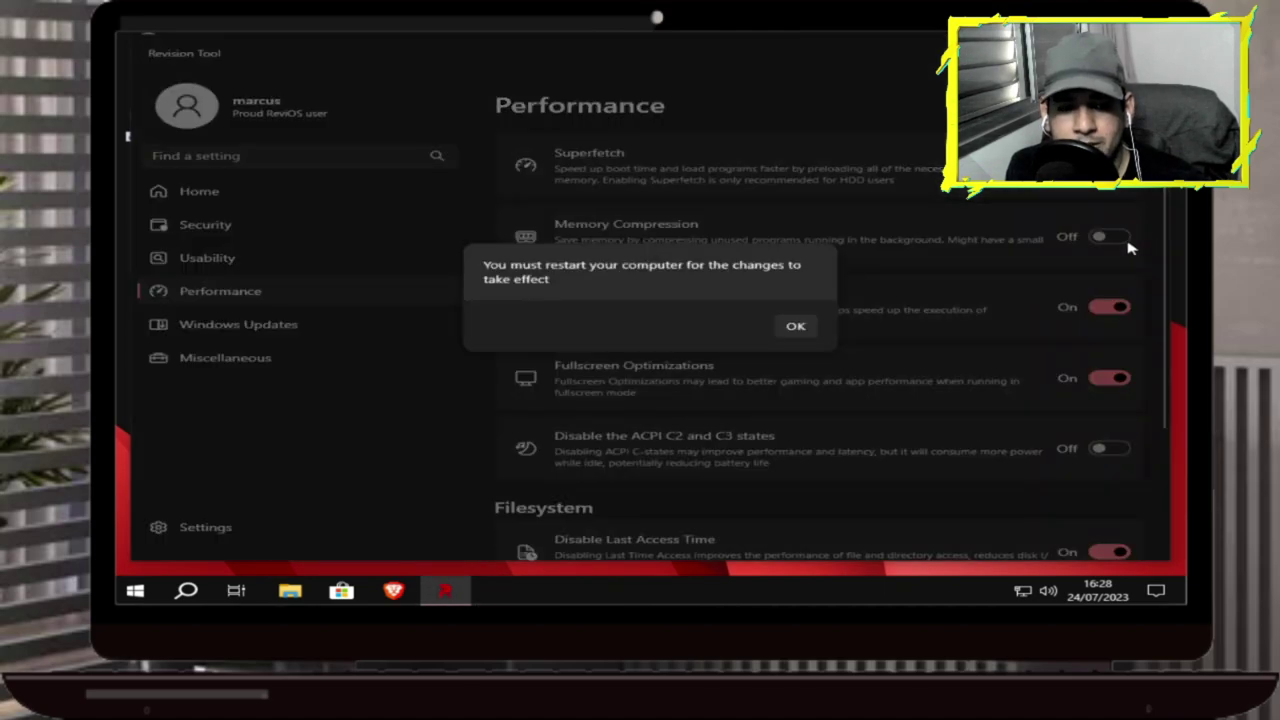
pyautogui.click(796, 326)
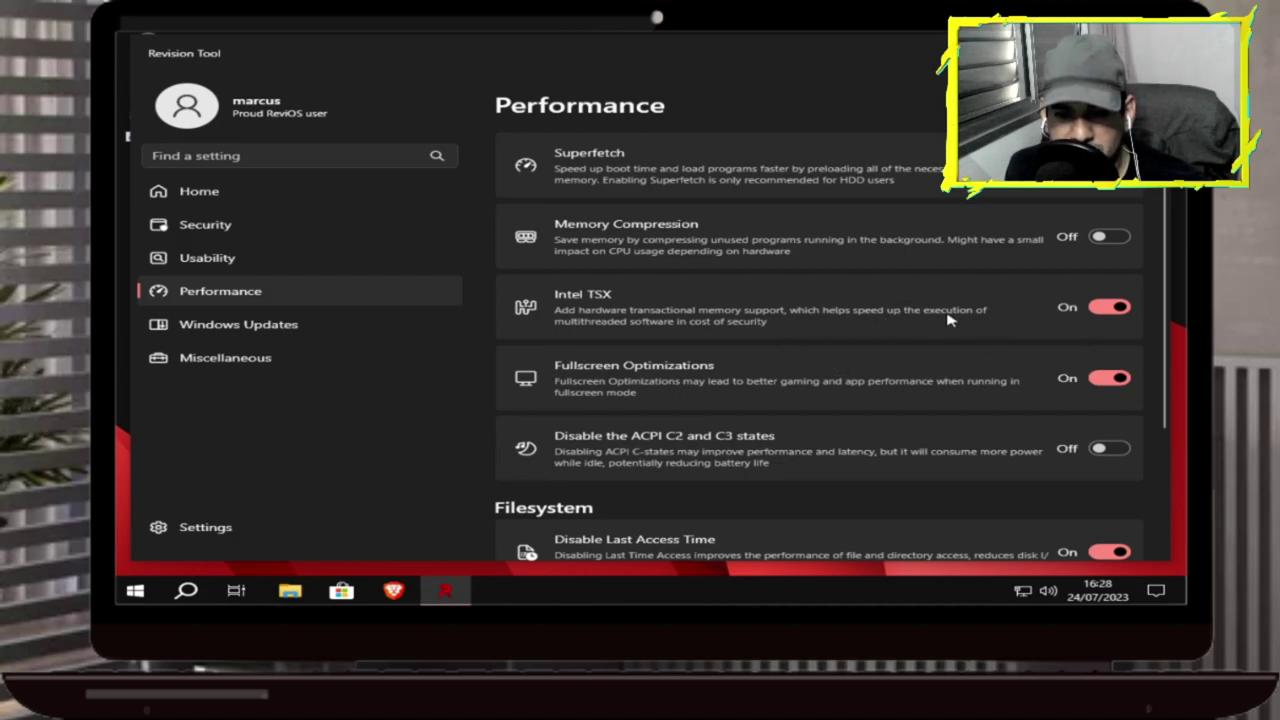
# Step: Examine the remaining Performance options, from Intel TSX and Fullscreen Optimizations to the Filesystem settings
pyautogui.moveTo(1170, 368); pyautogui.dragTo(1163, 425)
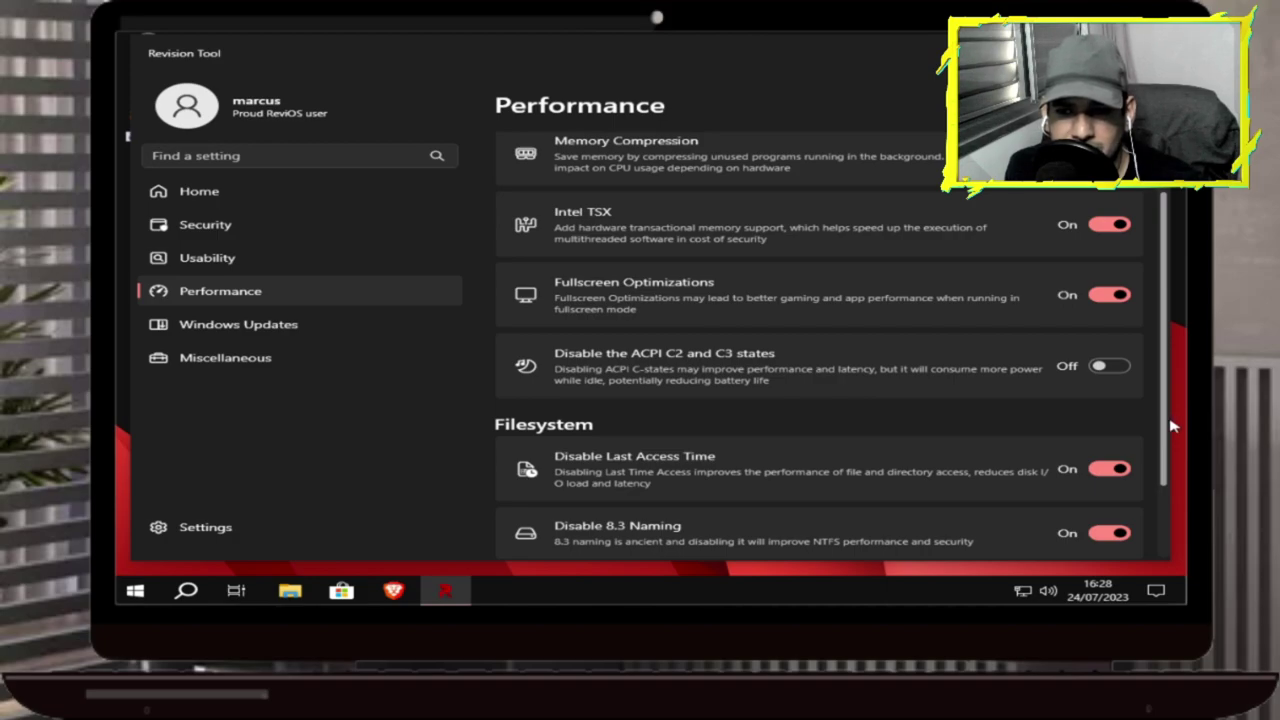
pyautogui.scroll(-1, 1172, 427)
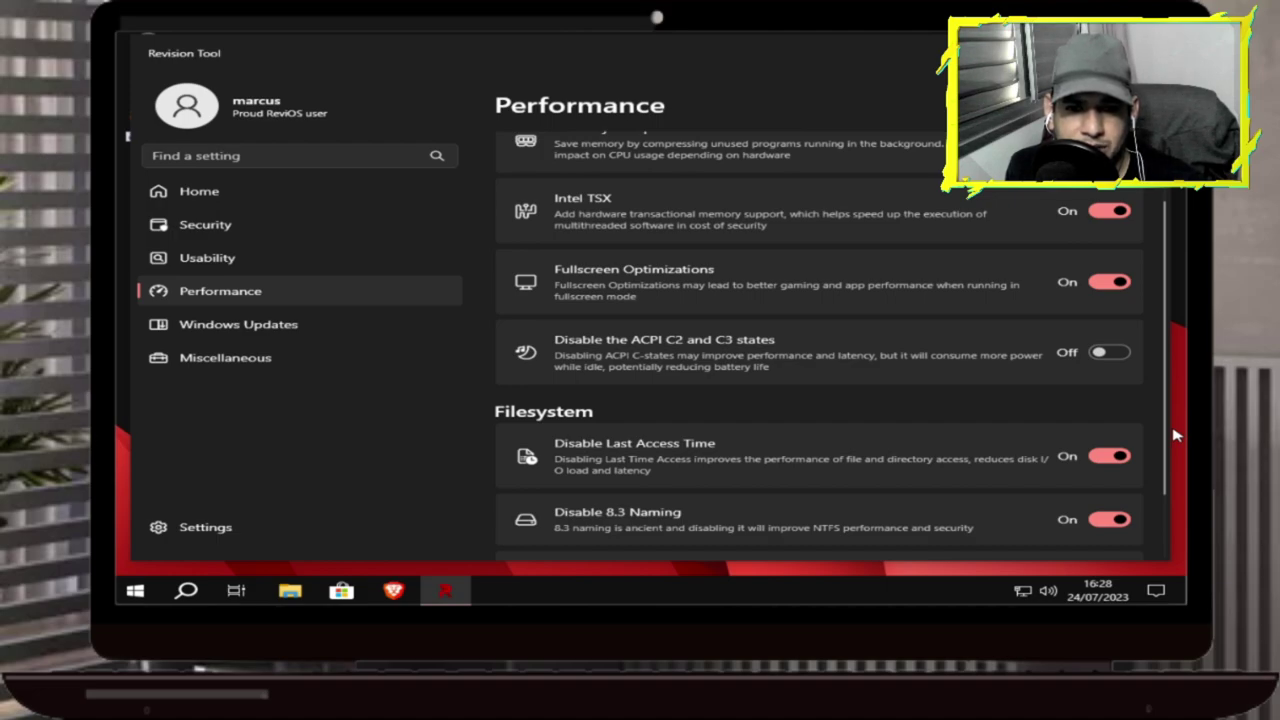
pyautogui.scroll(-1, 1176, 437)
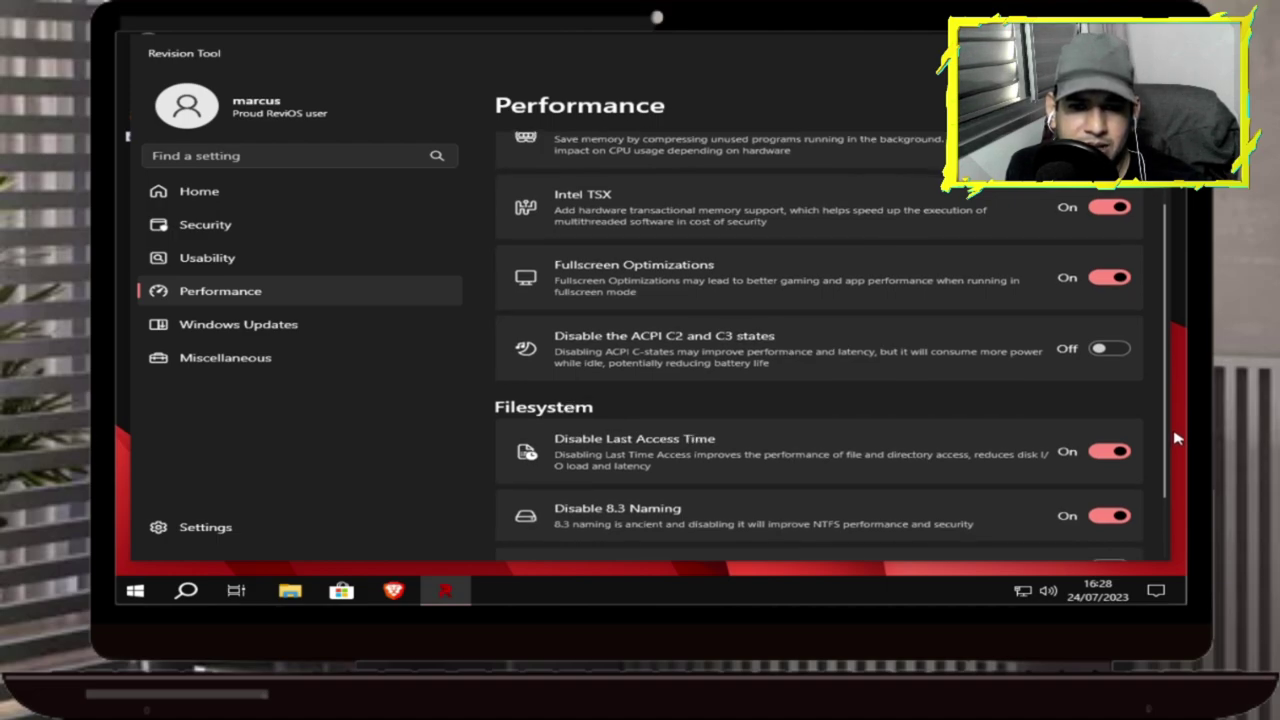
pyautogui.scroll(-1, 1176, 437)
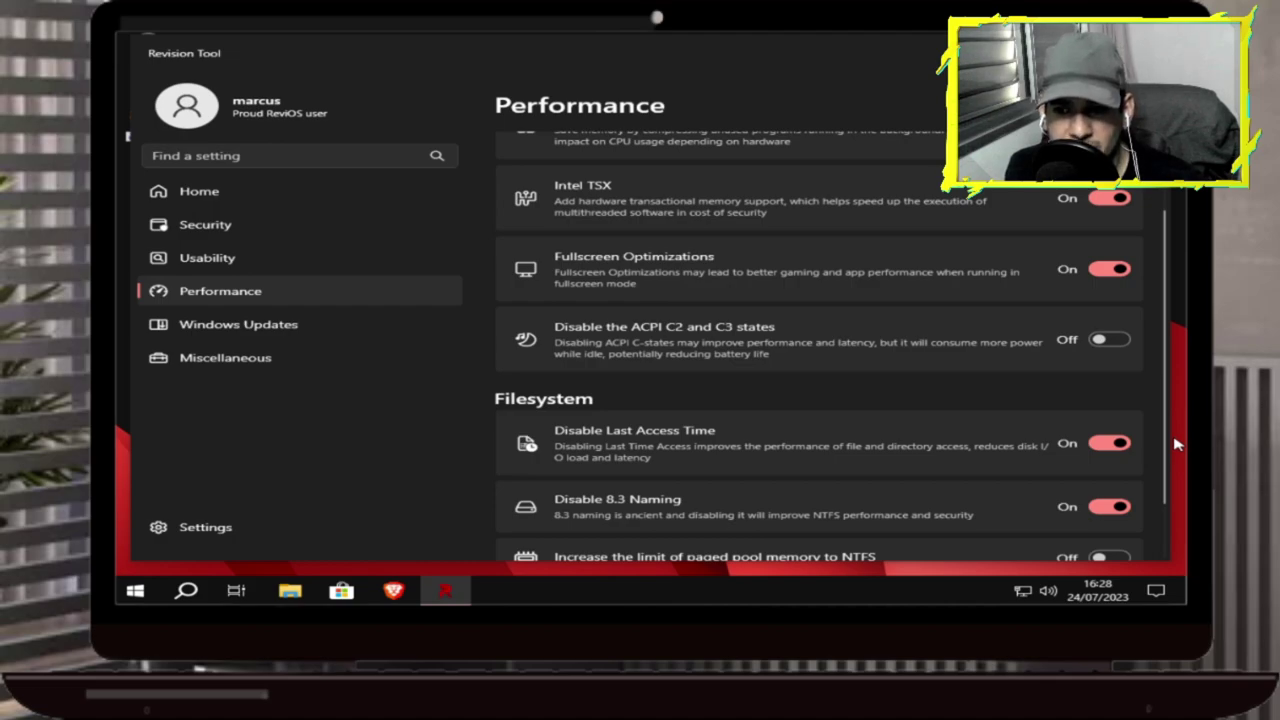
pyautogui.scroll(-1, 1176, 444)
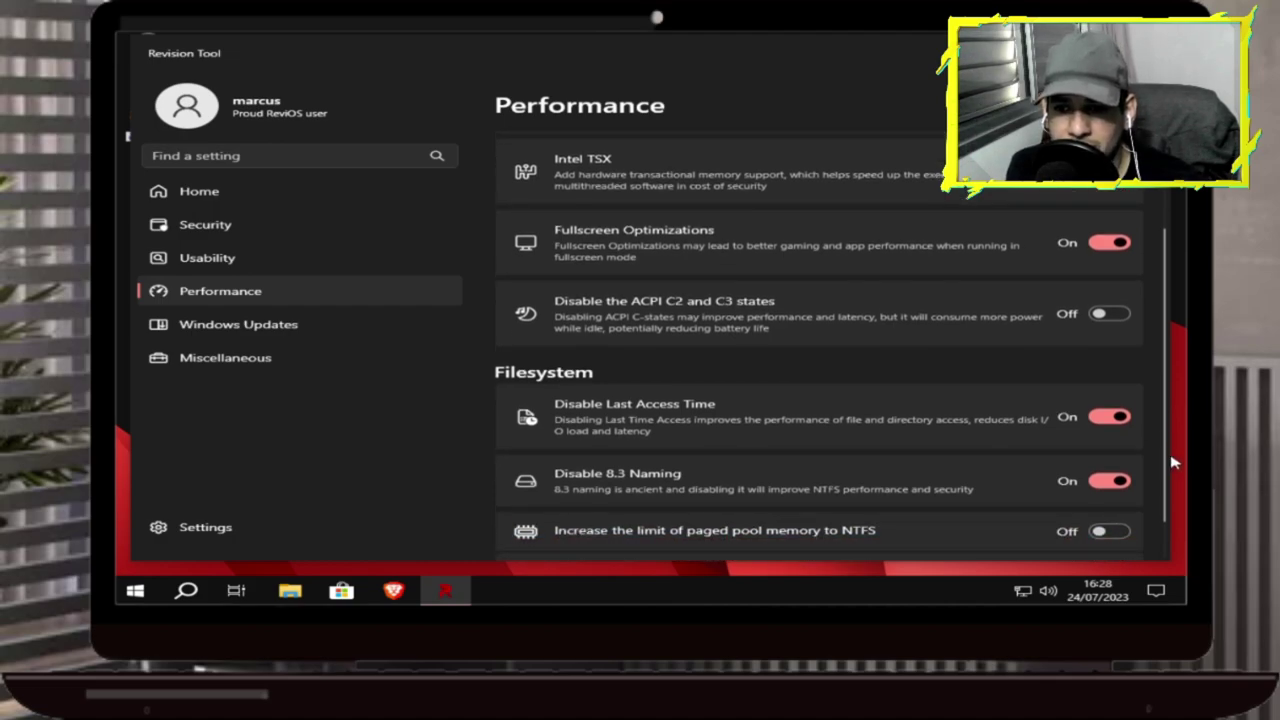
pyautogui.scroll(-2, 1174, 462)
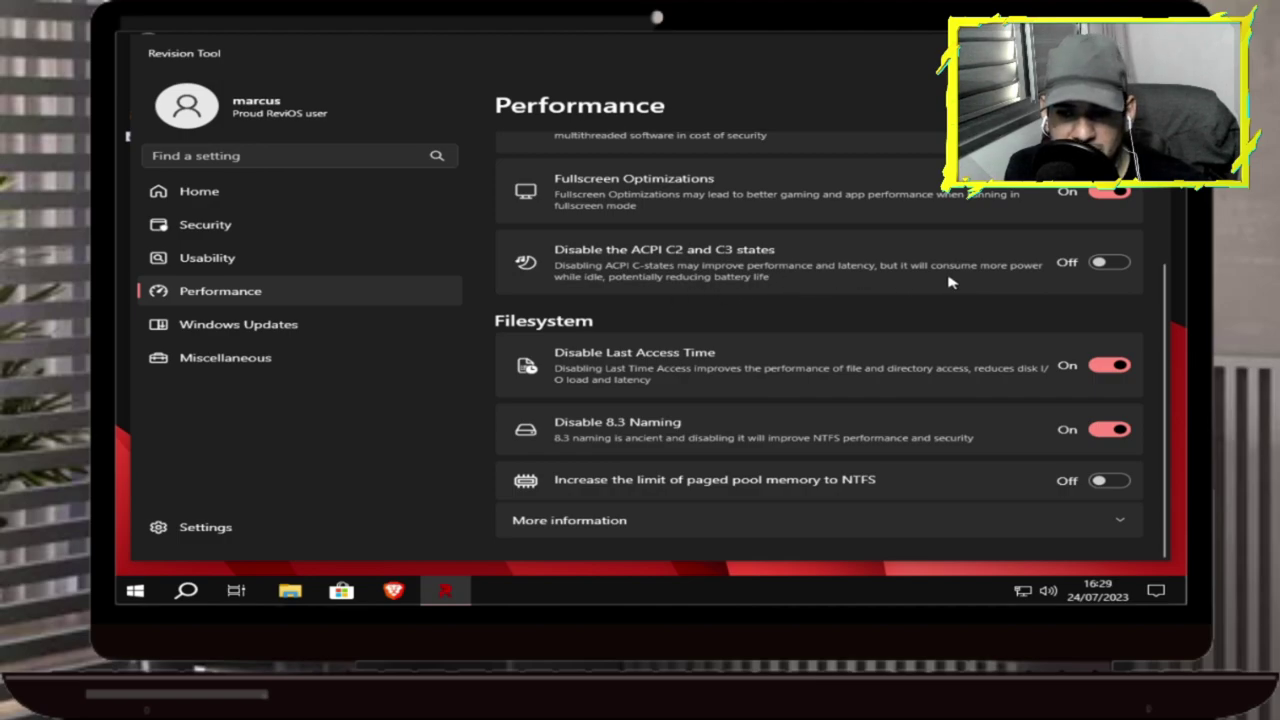
# Step: Turn "Disable the ACPI C2 and C3 states" on and off again, and expand the Filesystem section's More information
pyautogui.click(1110, 263)
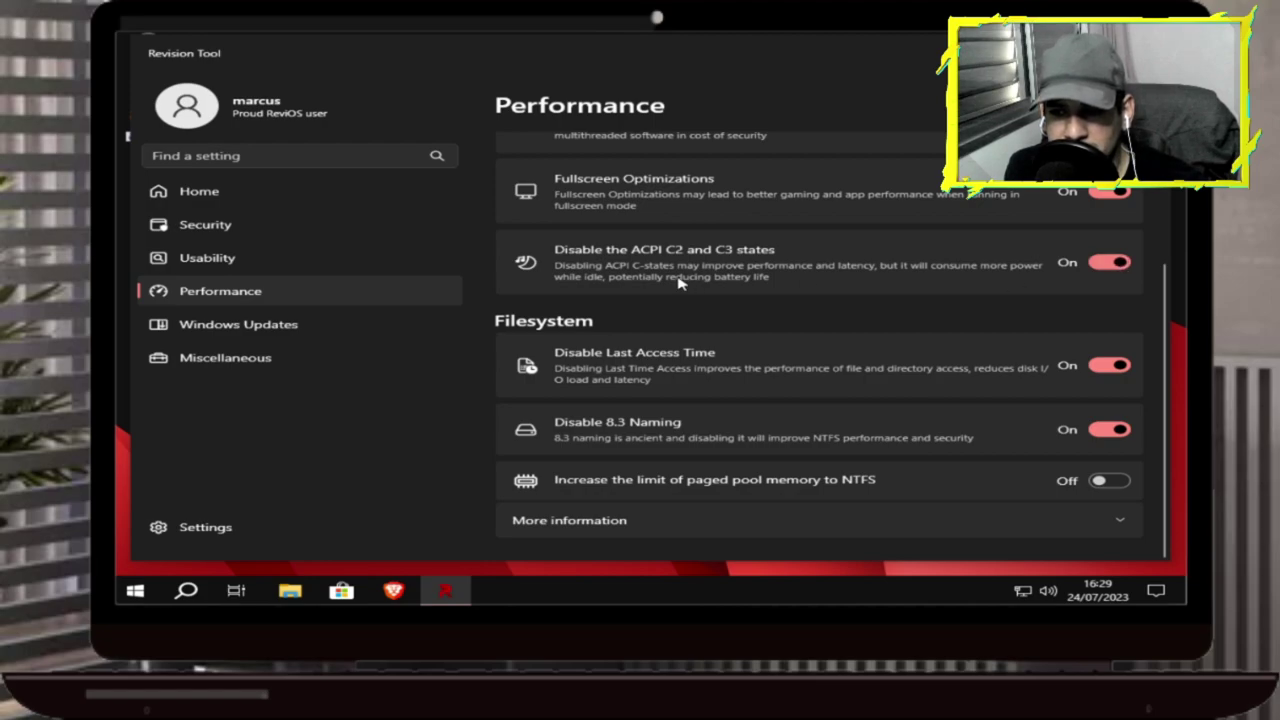
pyautogui.click(1110, 264)
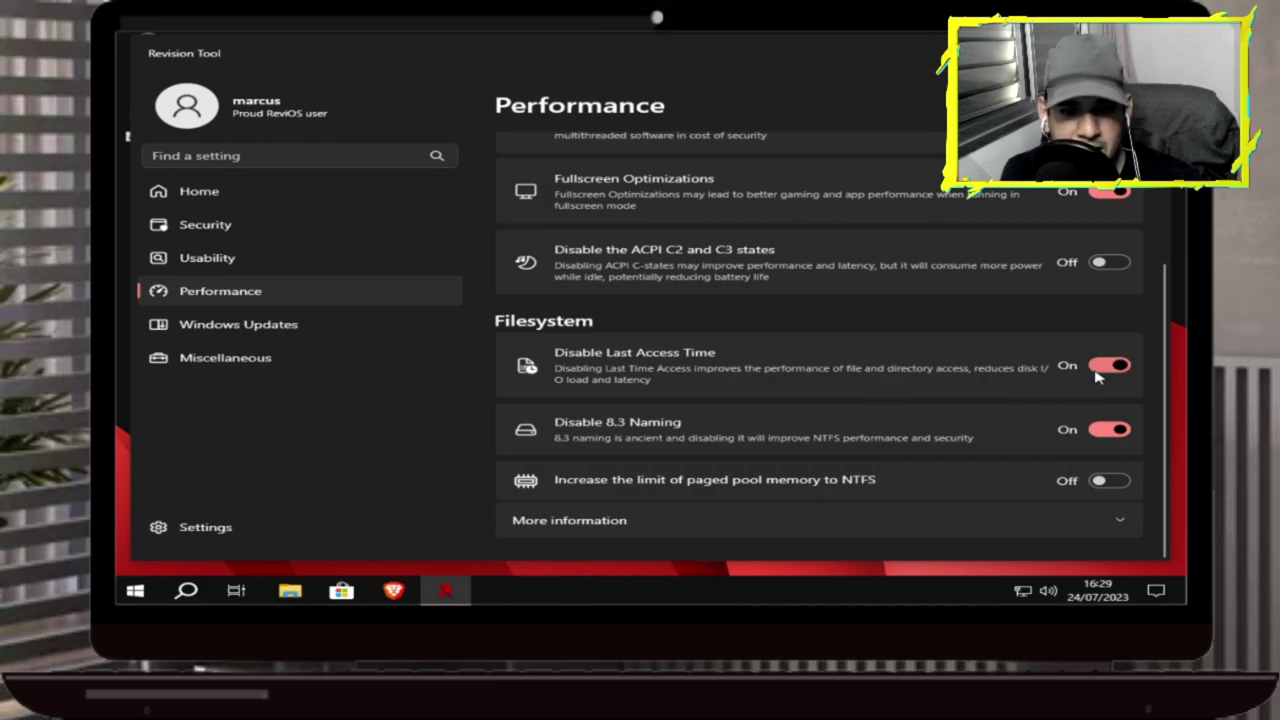
pyautogui.click(1116, 521)
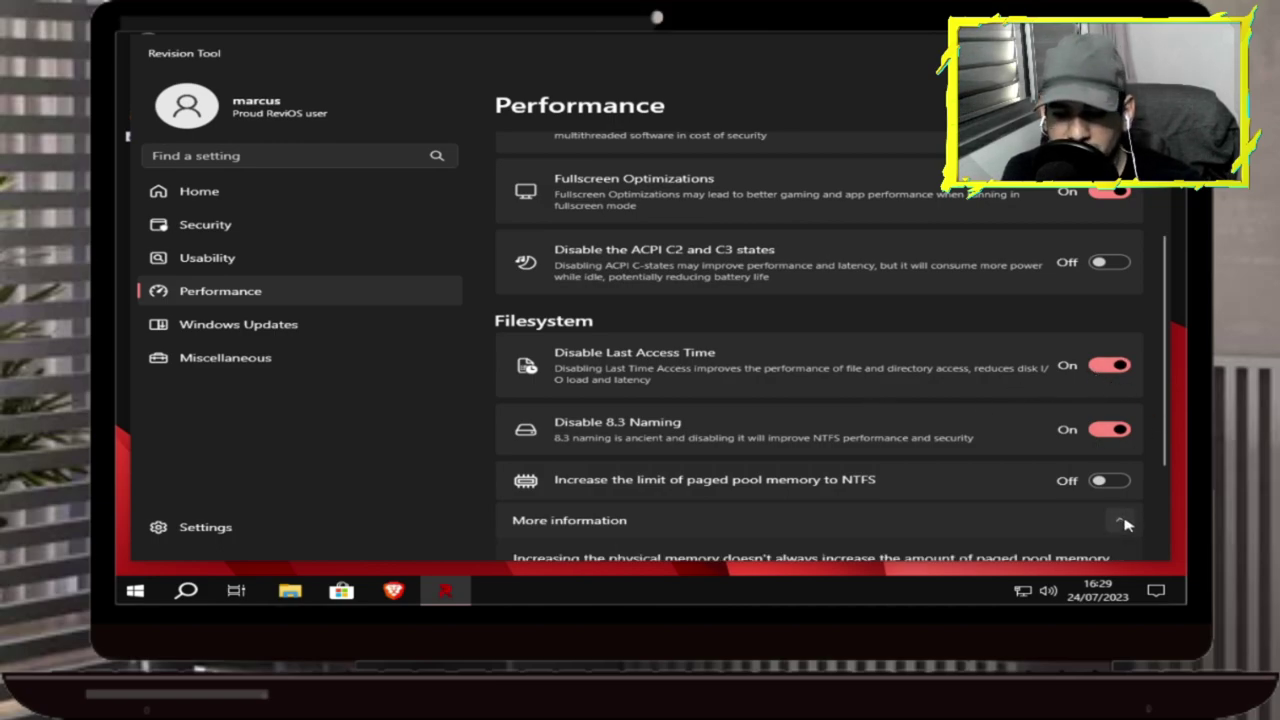
# Step: Return to the Superfetch option, switch it off and on once more, and dismiss both restart notices
pyautogui.moveTo(1164, 445); pyautogui.dragTo(1160, 272)
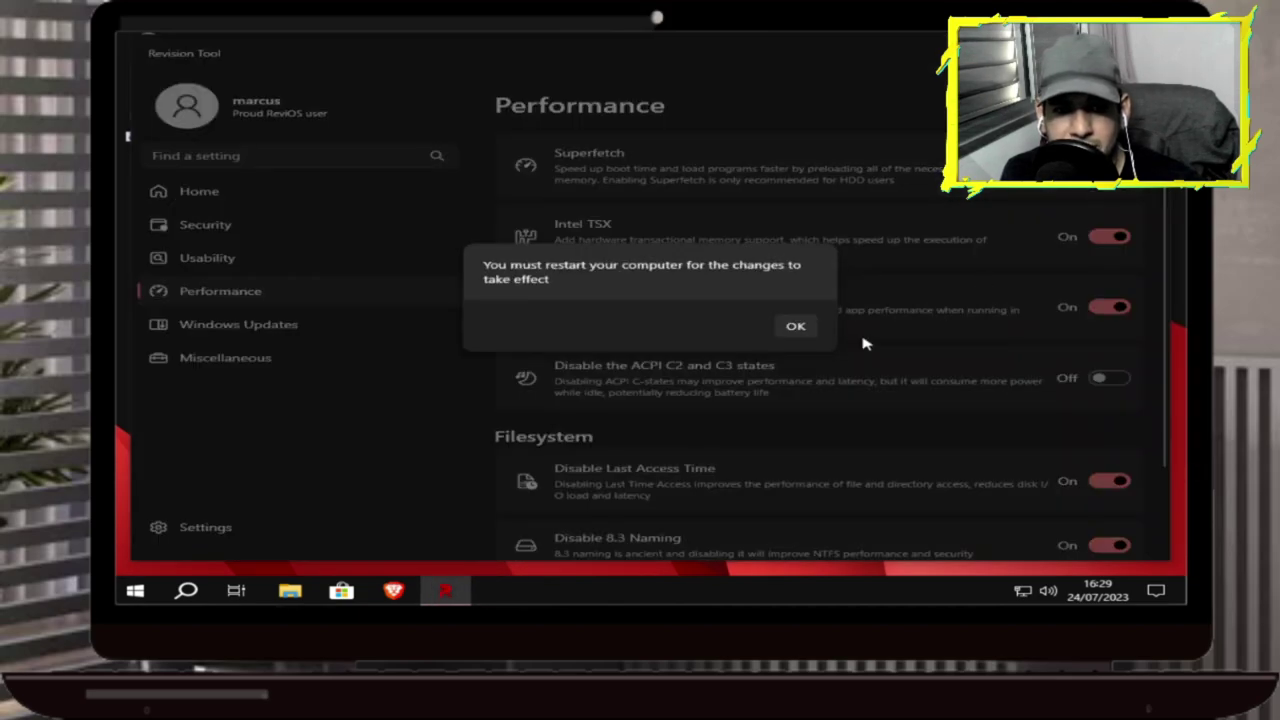
pyautogui.click(798, 328)
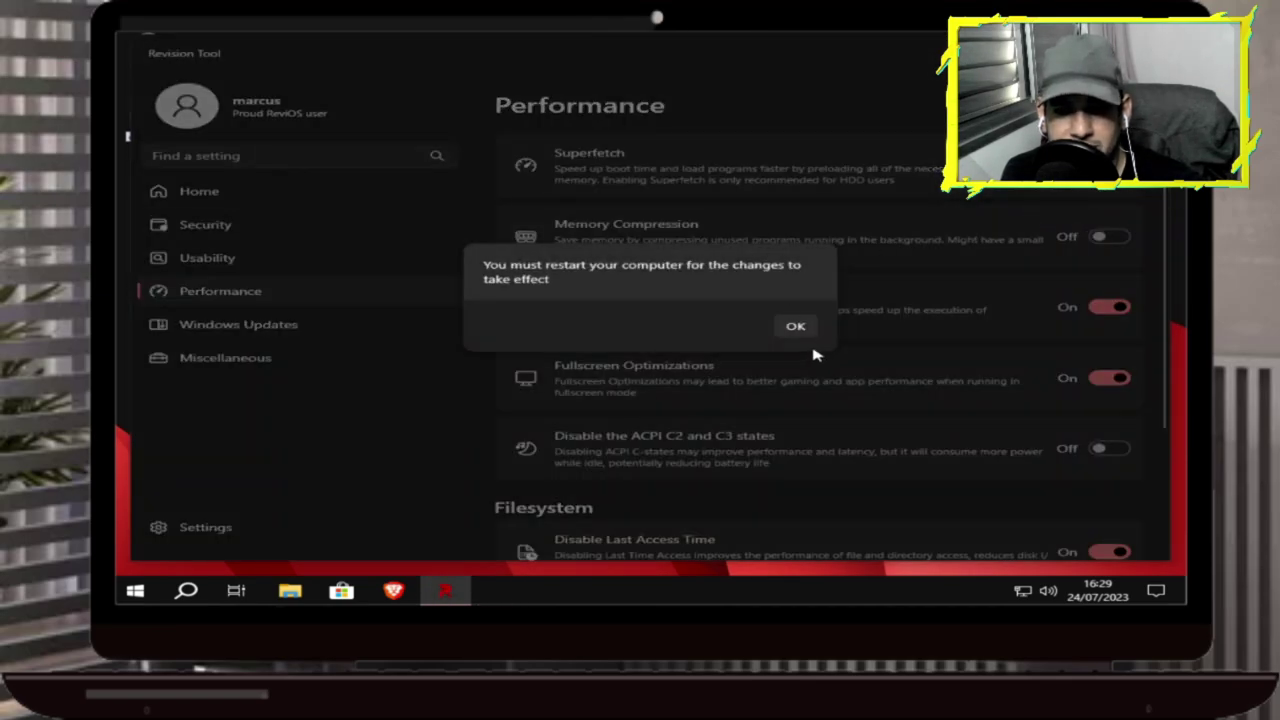
pyautogui.click(800, 333)
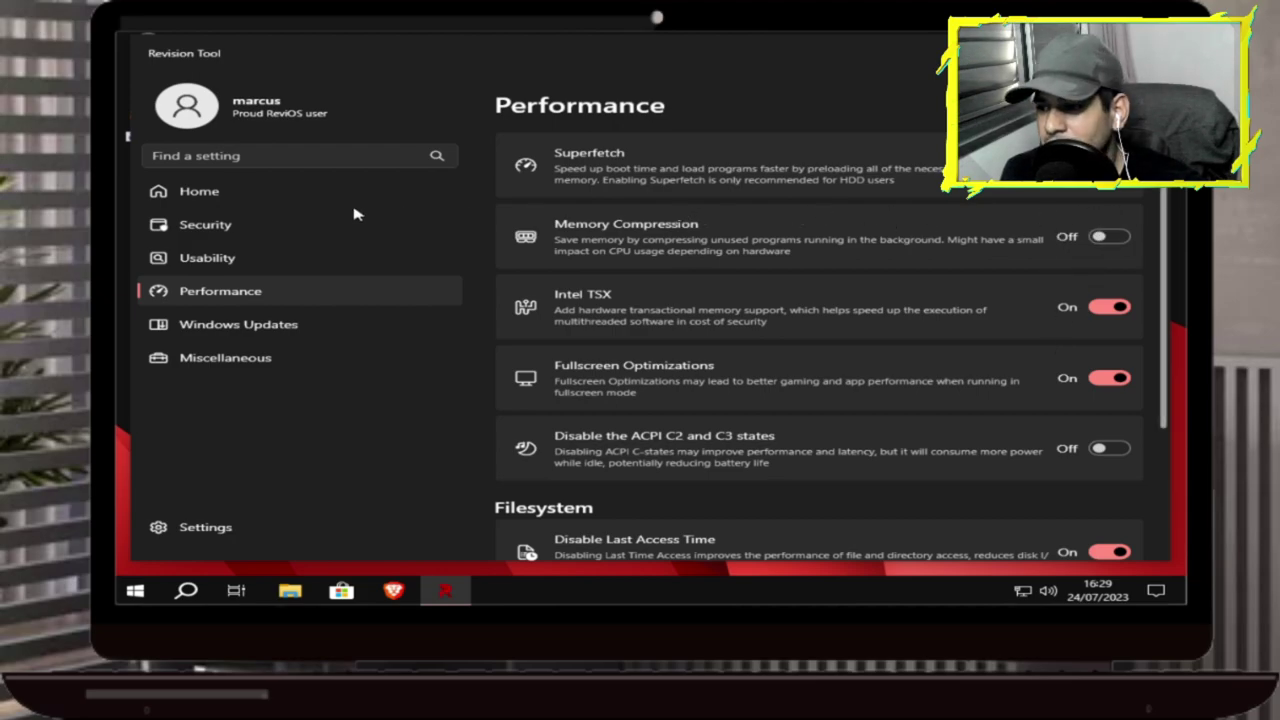
# Step: Review the Windows Updates and Miscellaneous options in Revision Tool and close it
pyautogui.click(250, 333)
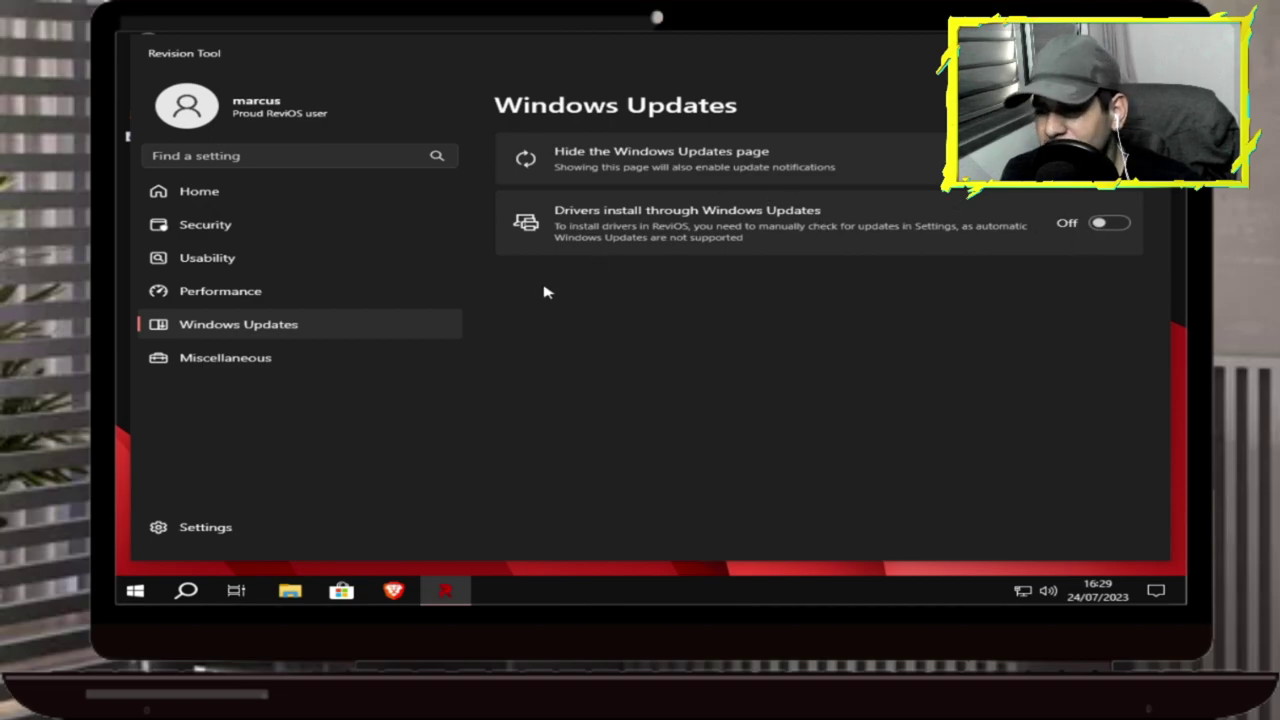
pyautogui.click(230, 370)
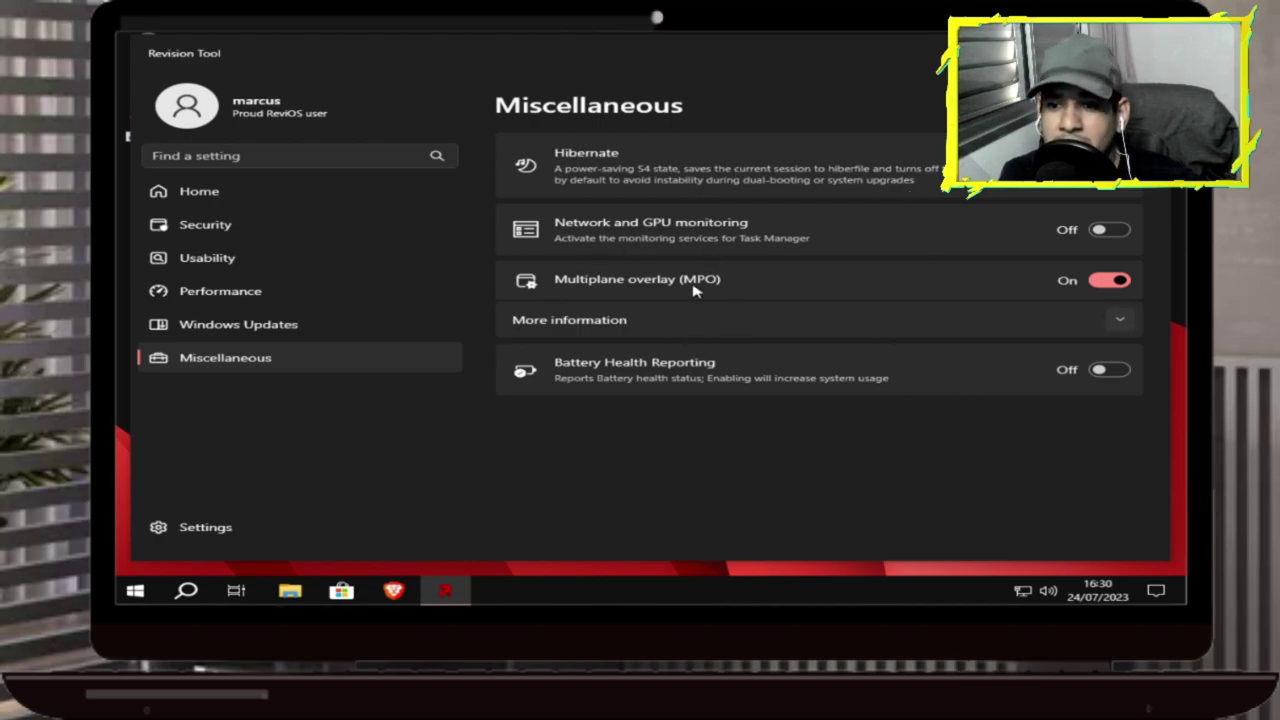
pyautogui.click(1157, 45)
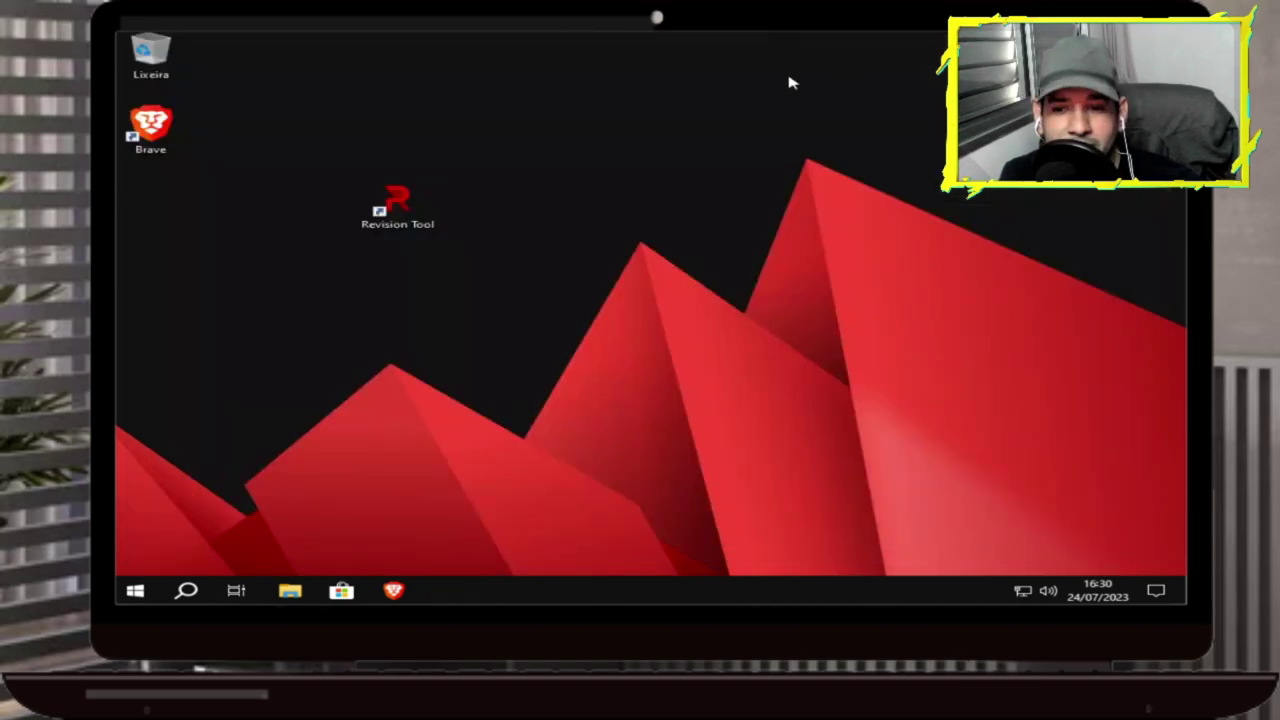
# Step: Open the desktop's Personalização settings and display the Temas page
pyautogui.rightClick(475, 219)
pyautogui.click(429, 262)
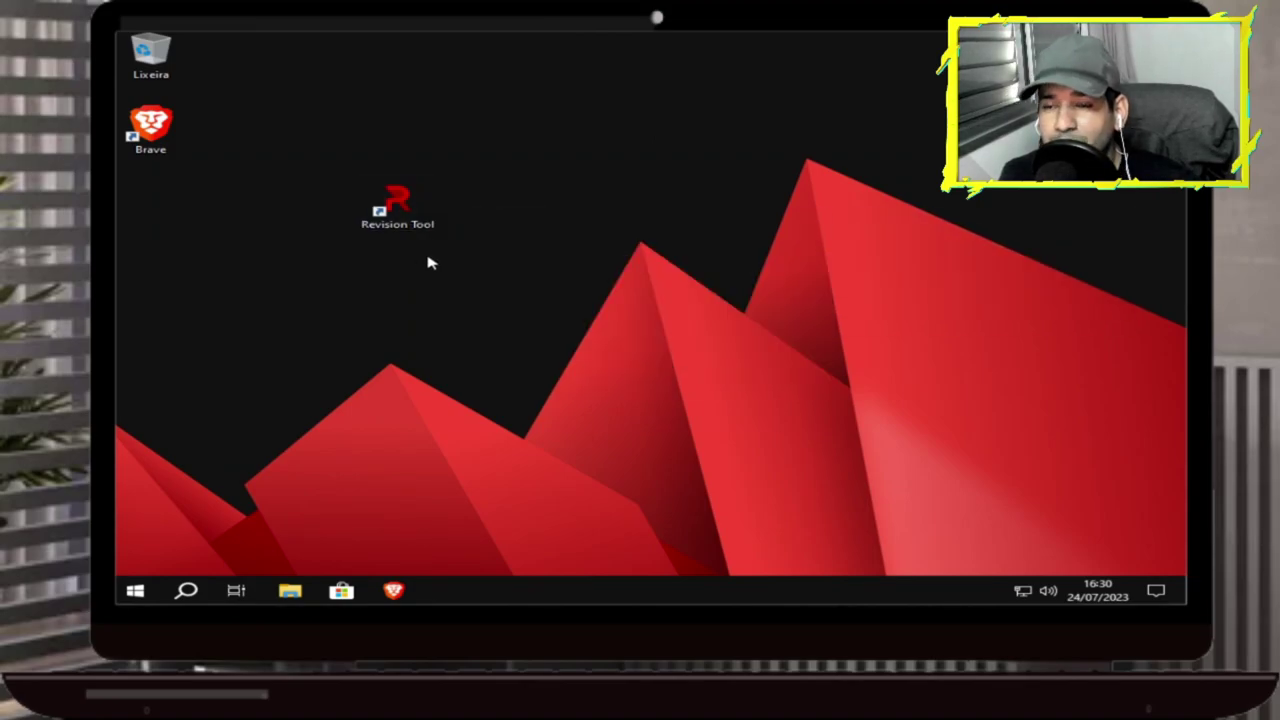
pyautogui.rightClick(428, 258)
pyautogui.click(518, 418)
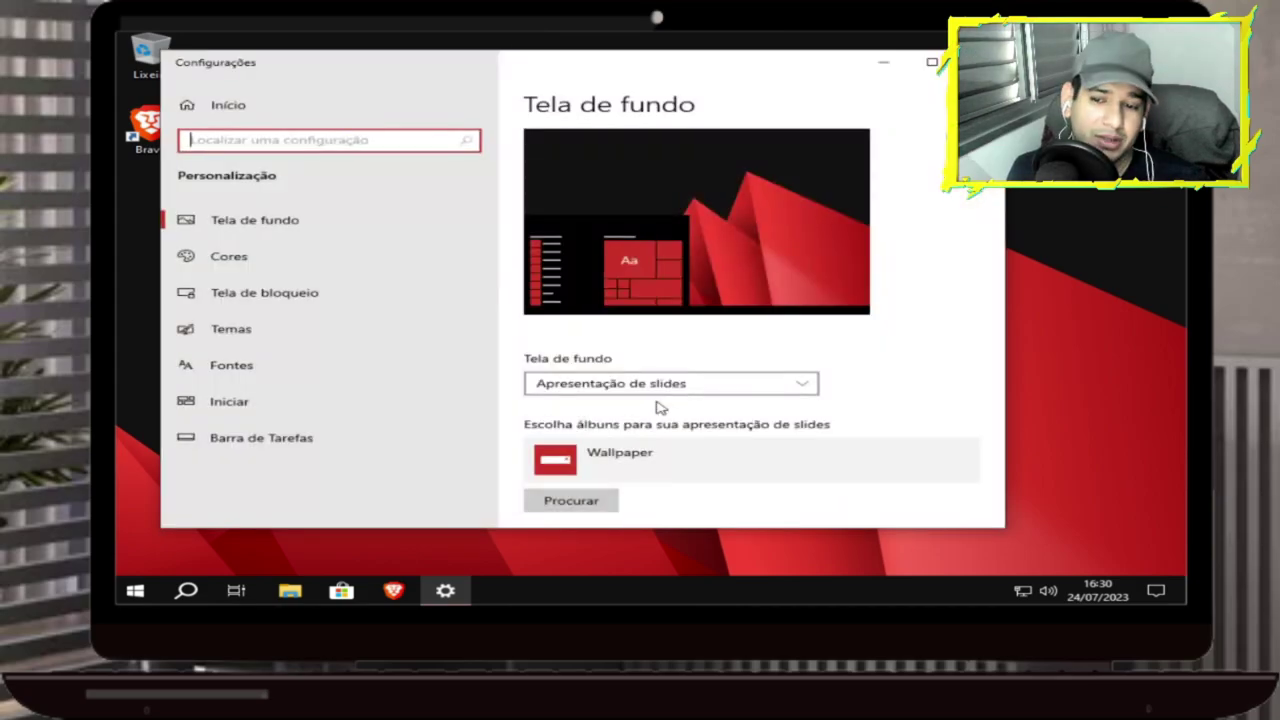
pyautogui.click(287, 331)
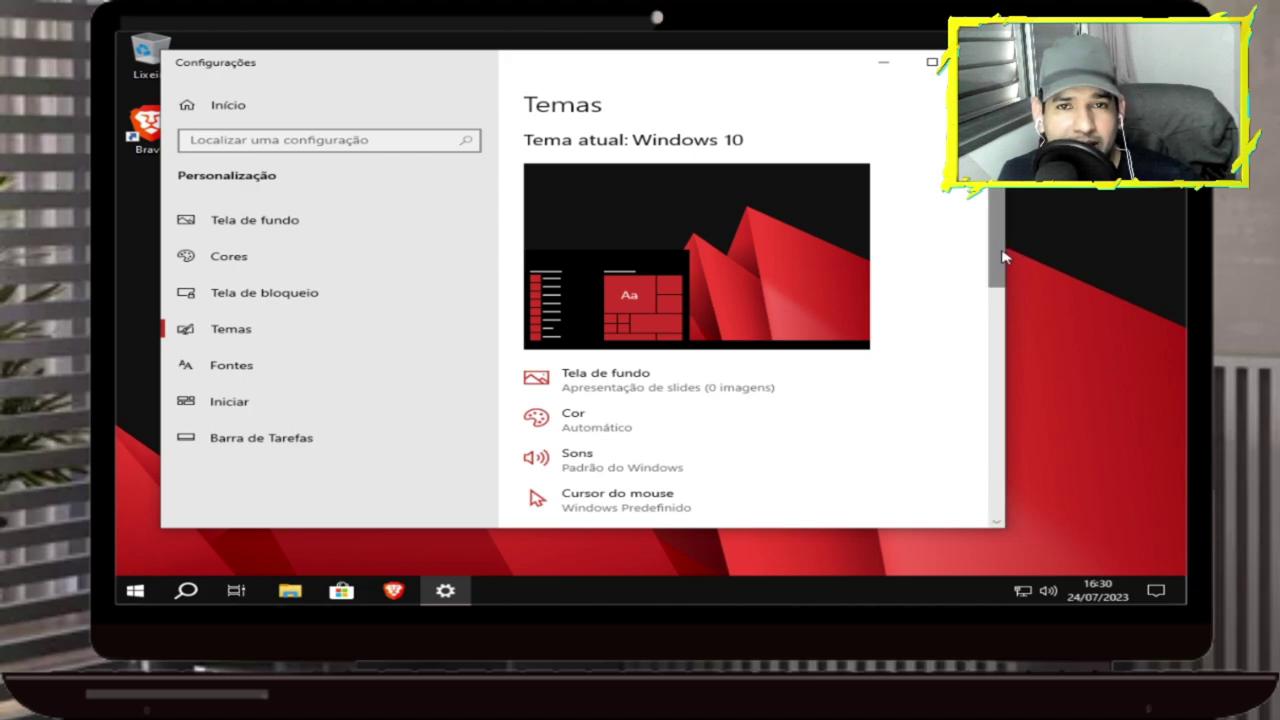
# Step: Browse the available themes and apply the Windows (claro) theme
pyautogui.moveTo(1004, 257); pyautogui.dragTo(1007, 449)
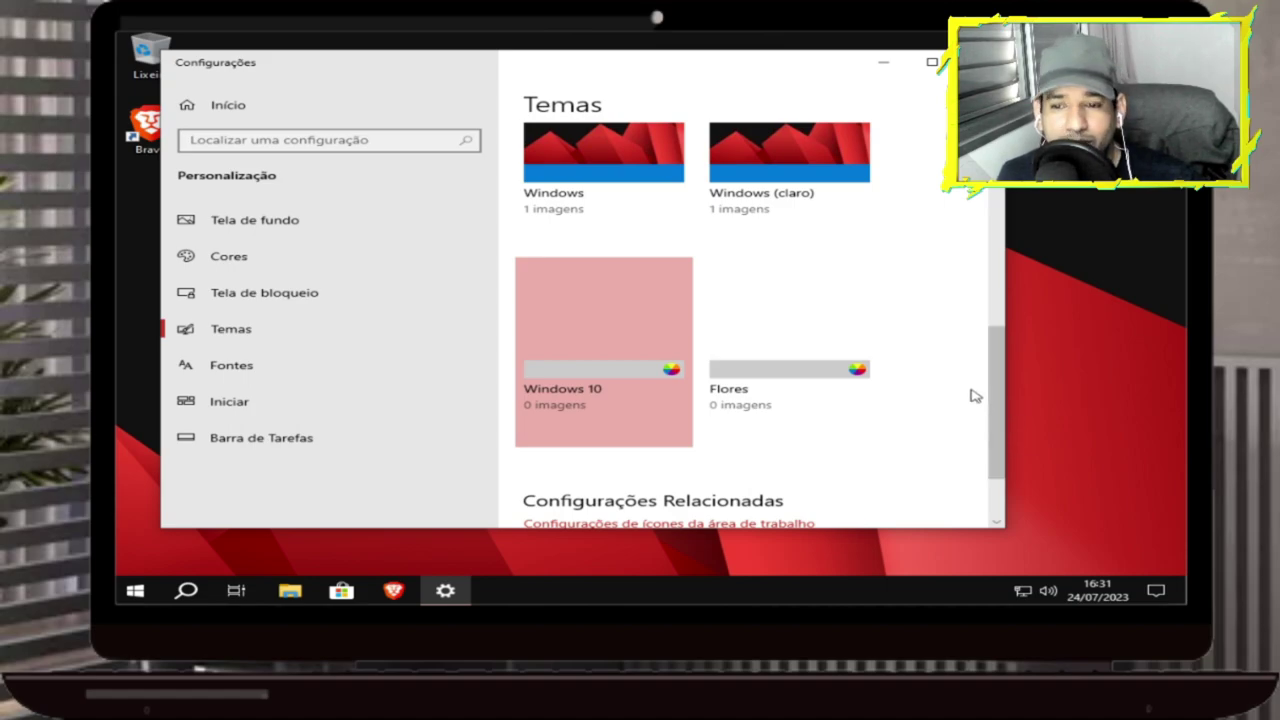
pyautogui.moveTo(1003, 397); pyautogui.dragTo(980, 345)
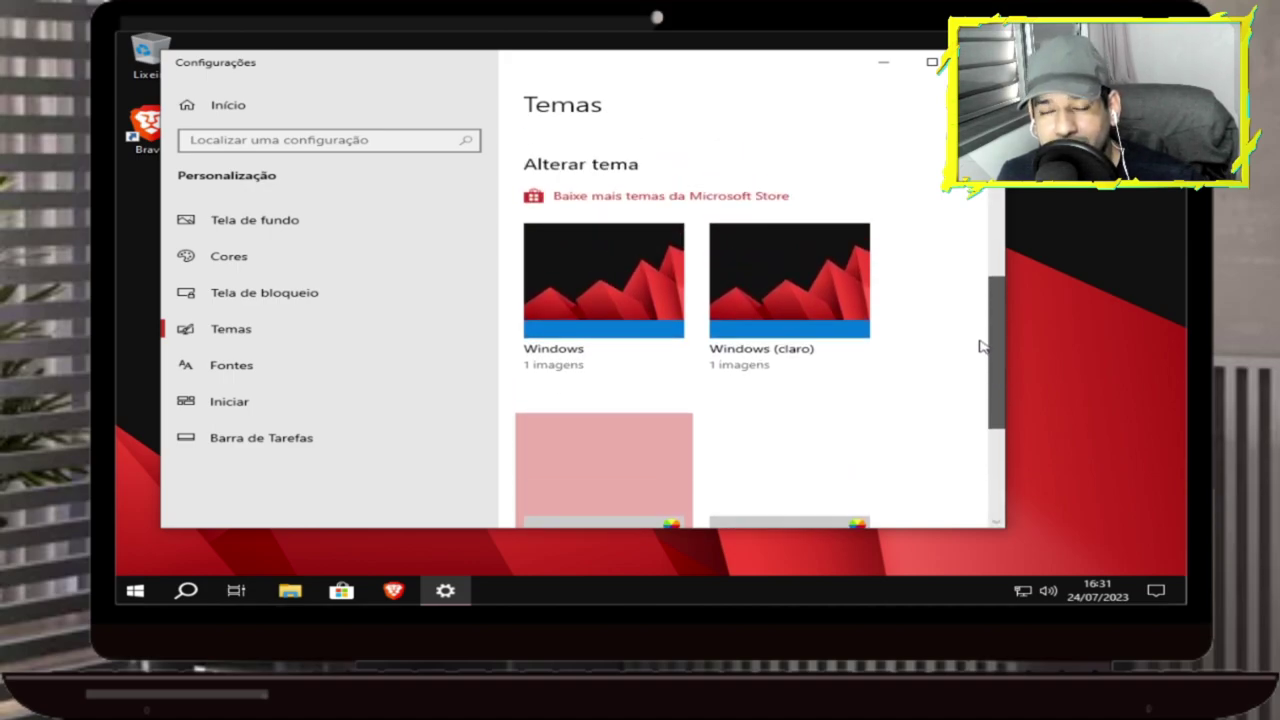
pyautogui.click(785, 283)
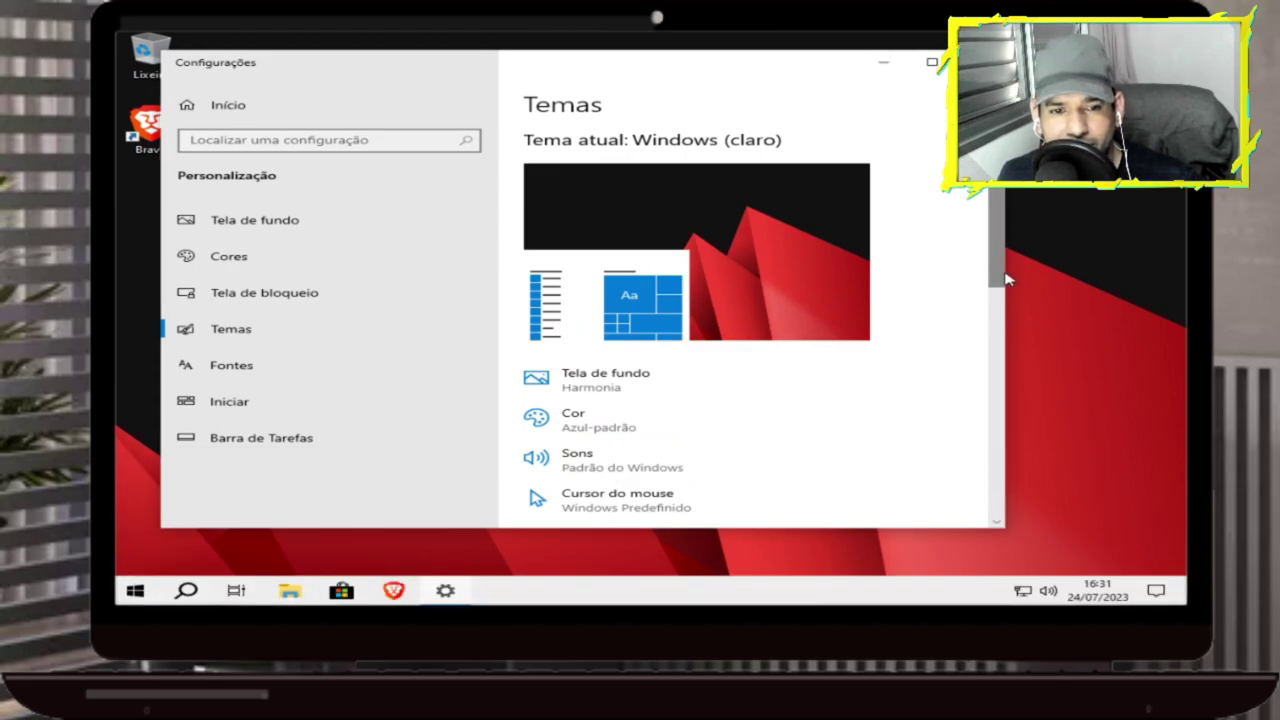
# Step: Apply the Flores theme, then open the Start menu to check its appearance and close it
pyautogui.moveTo(1000, 280); pyautogui.dragTo(942, 459)
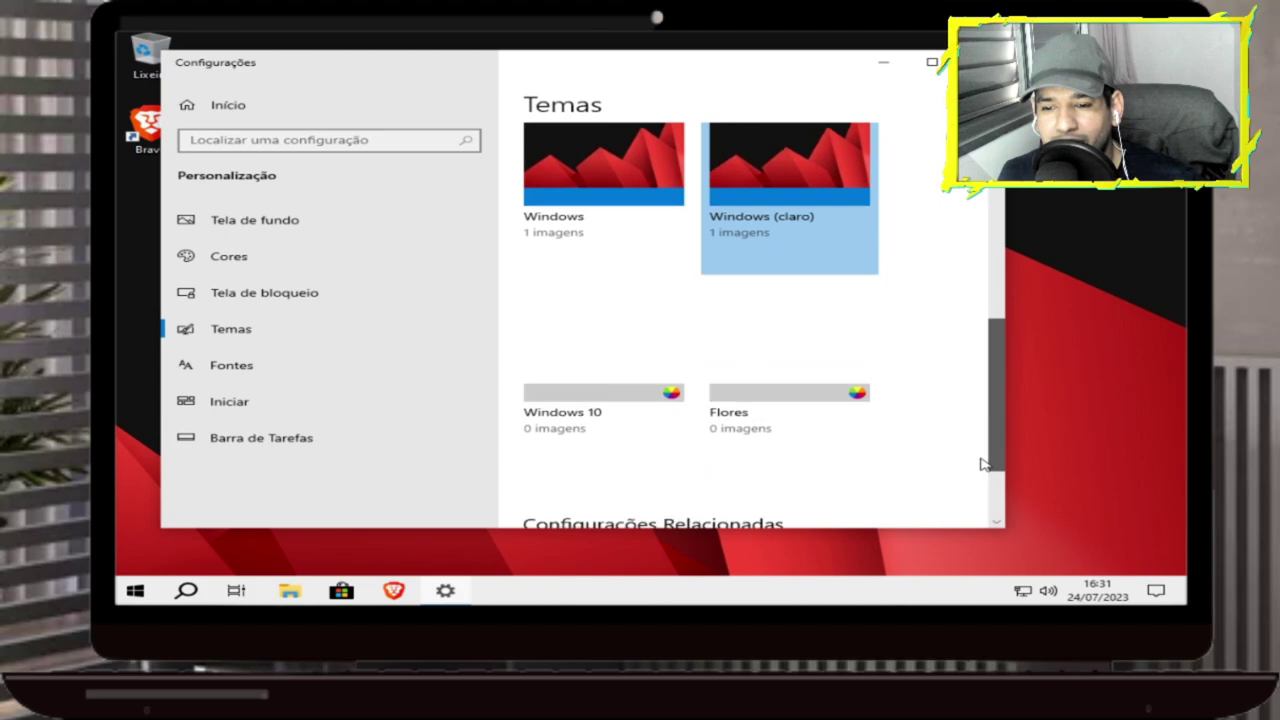
pyautogui.click(749, 366)
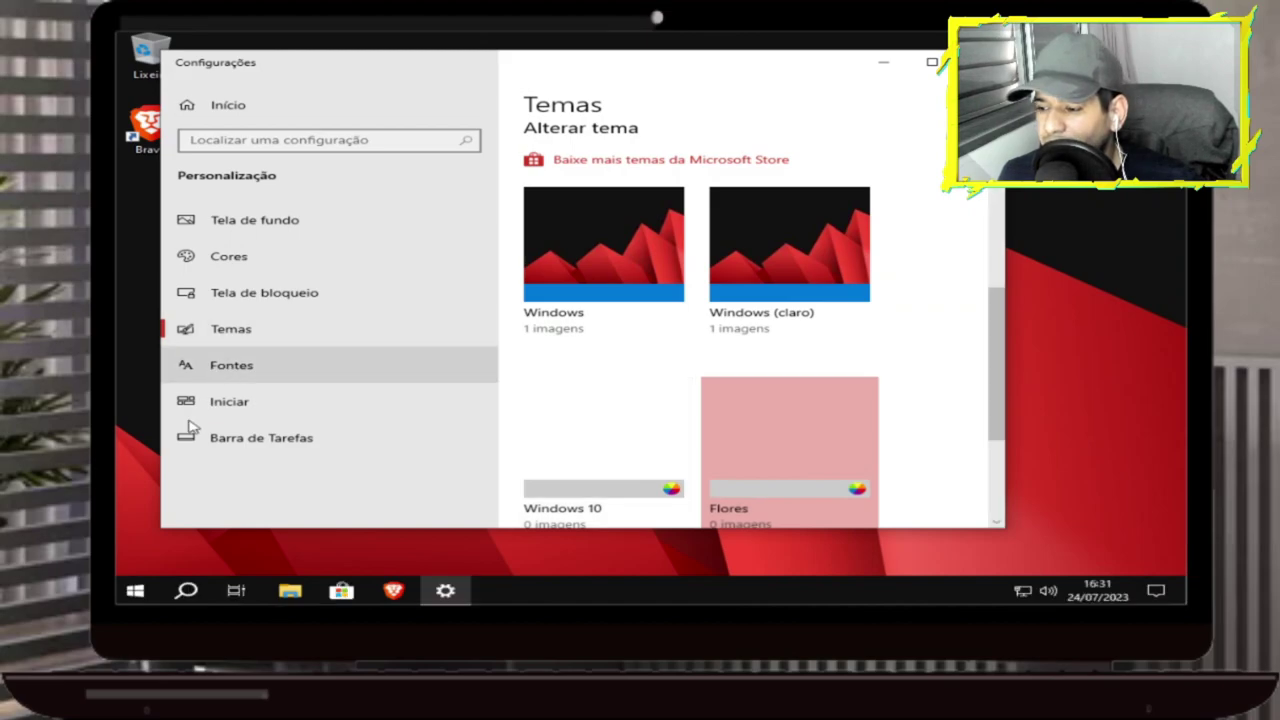
pyautogui.click(150, 592)
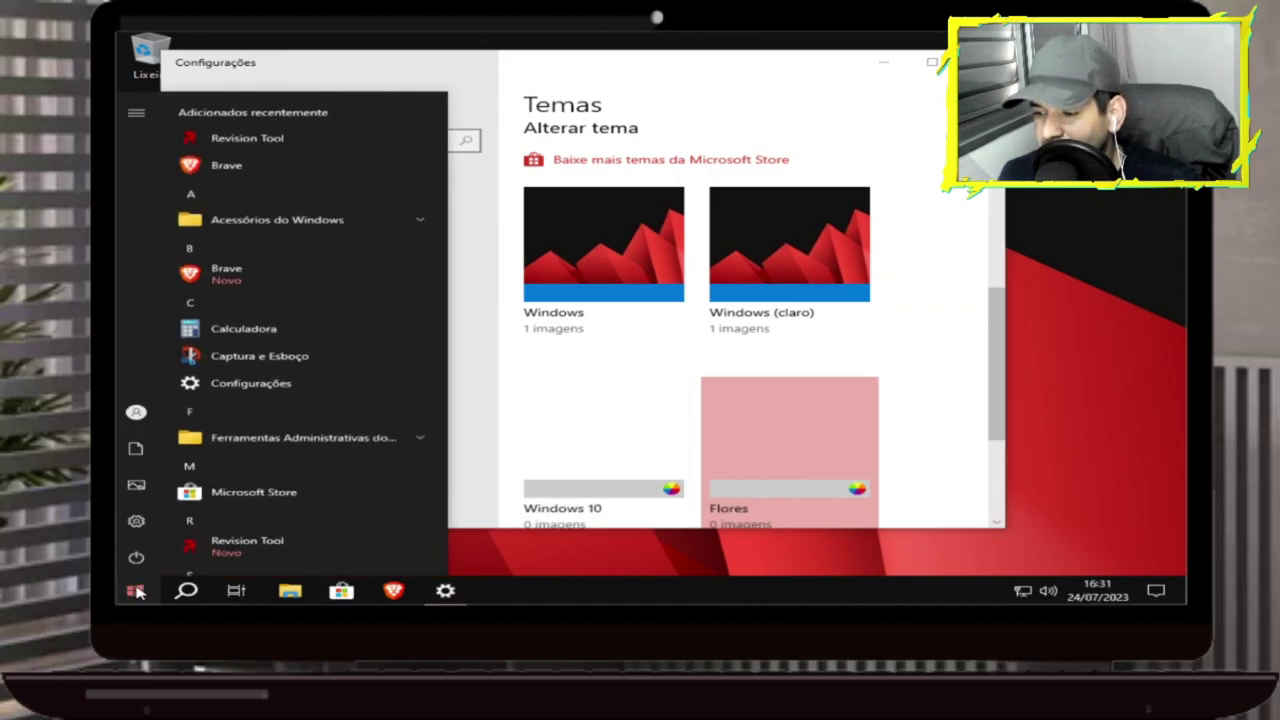
pyautogui.click(137, 592)
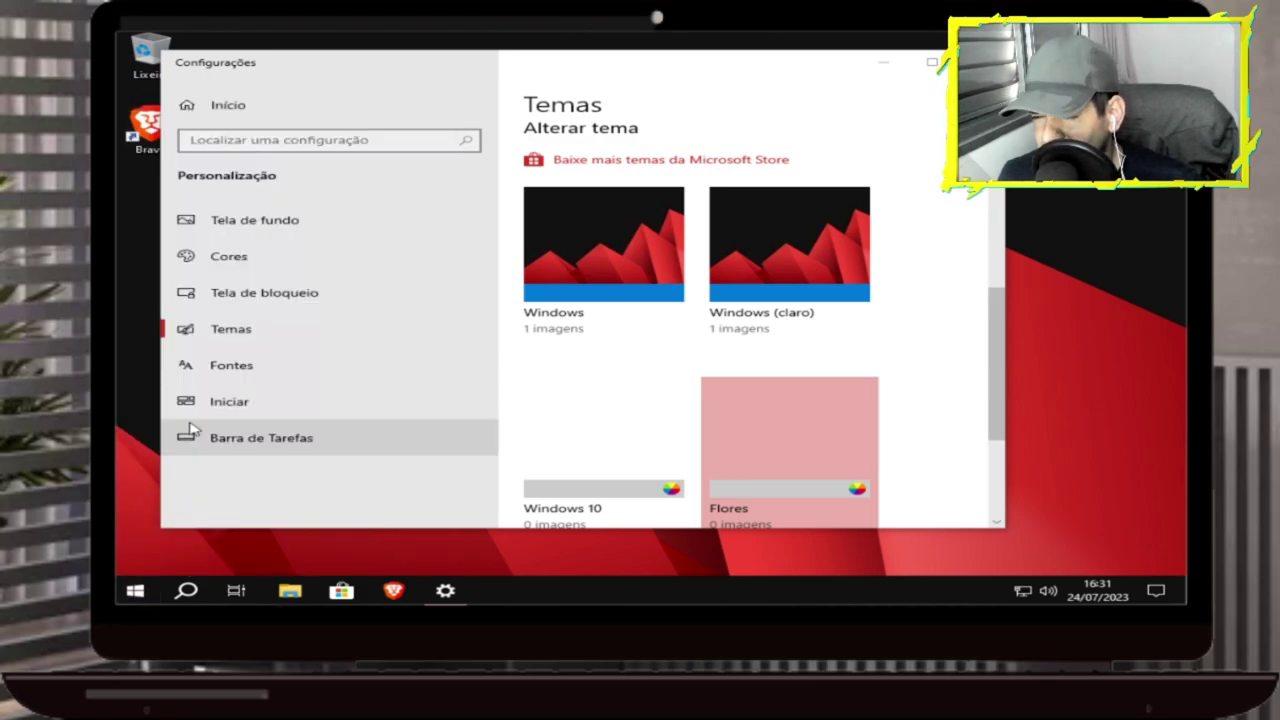
# Step: Set the accent colour to Roxo-sombreado-escuro from the Windows colours in the Cores settings
pyautogui.click(248, 257)
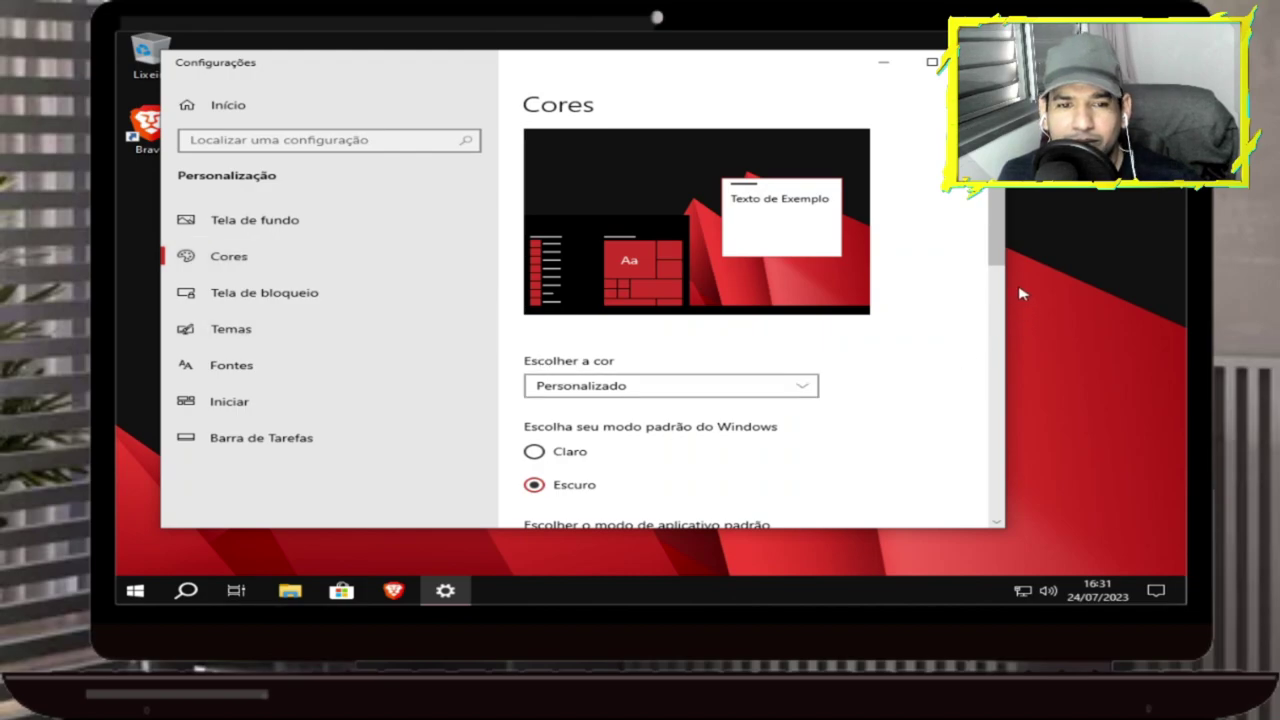
pyautogui.moveTo(1003, 255); pyautogui.dragTo(1000, 416)
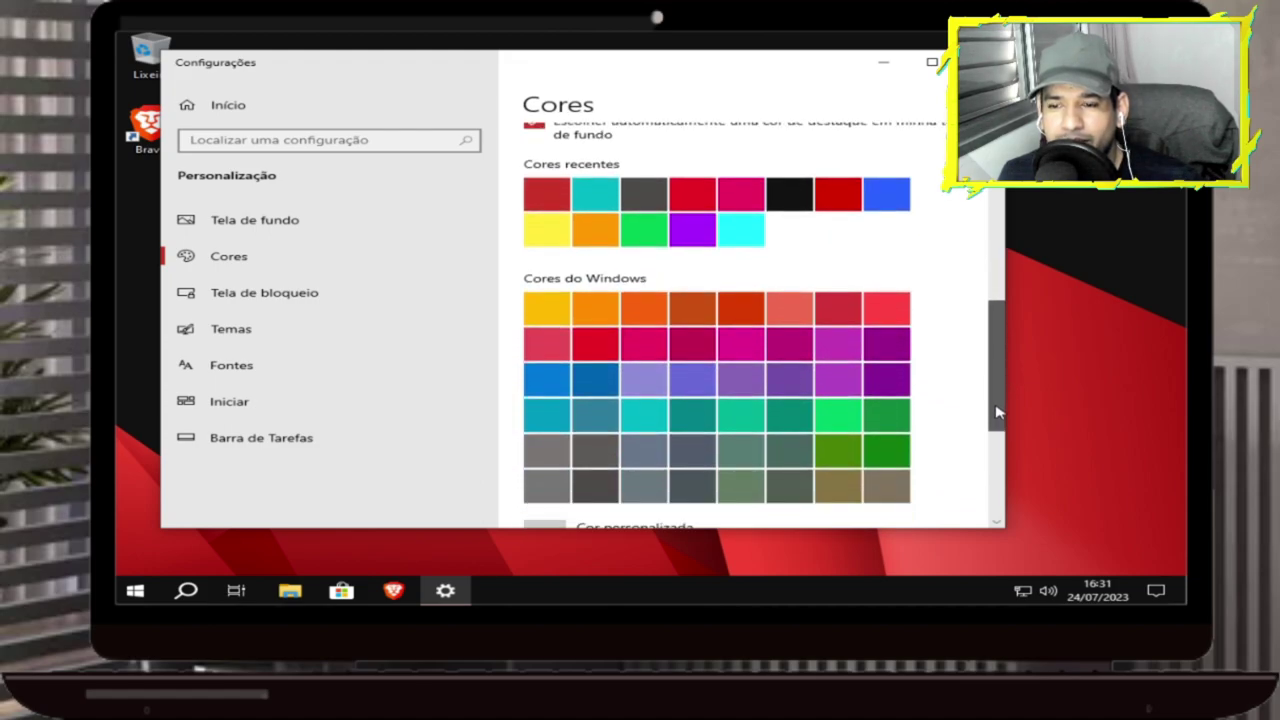
pyautogui.click(678, 388)
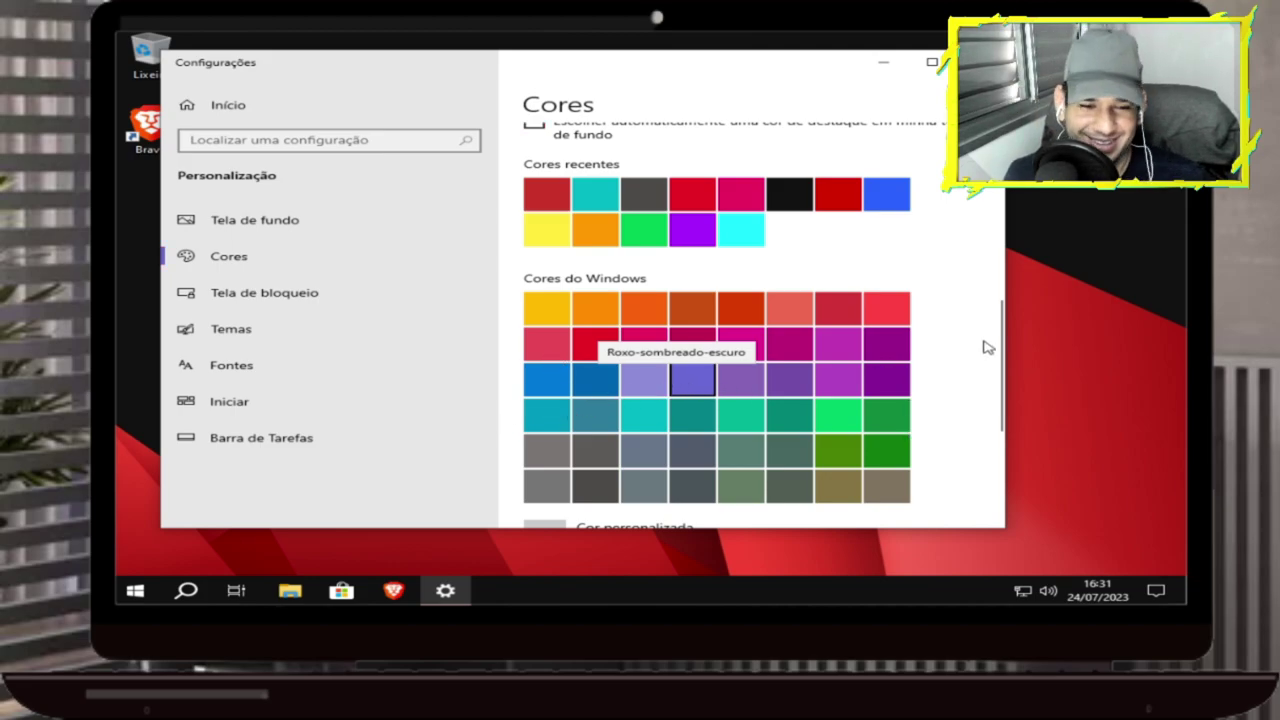
pyautogui.scroll(10, 998, 350)
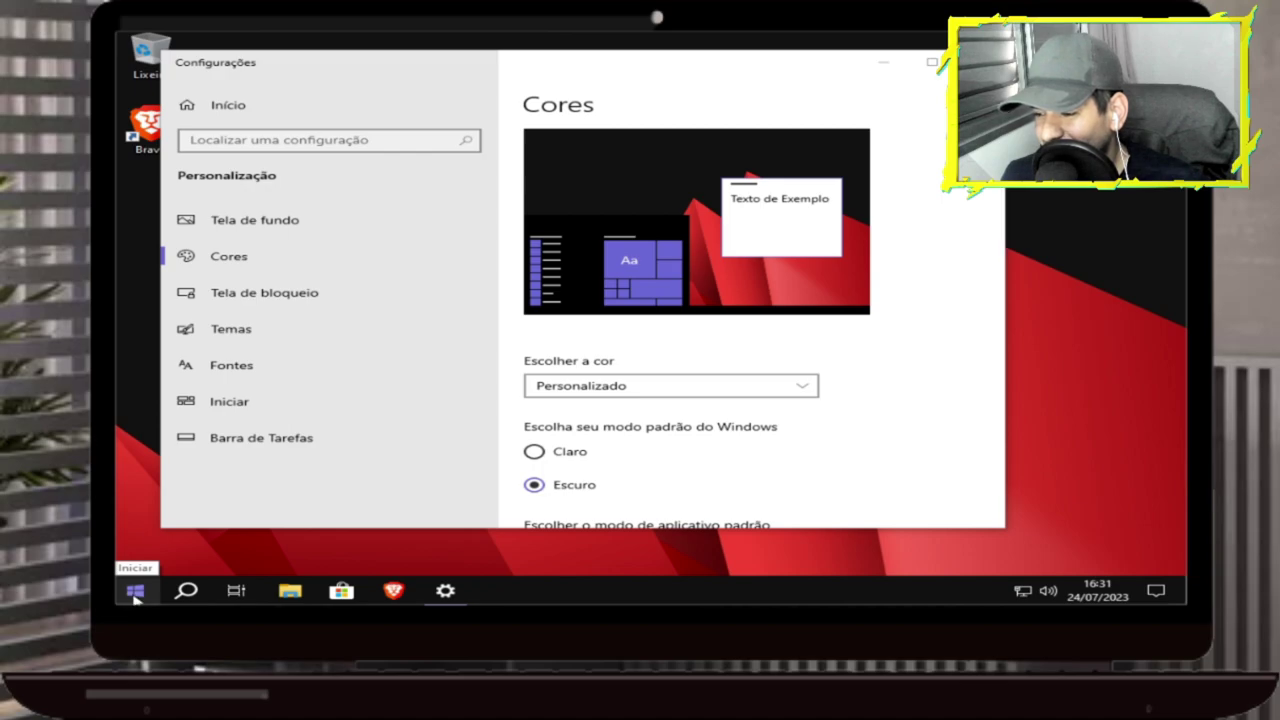
# Step: Check the accent colour in the Start menu and close the Configurações window
pyautogui.click(127, 596)
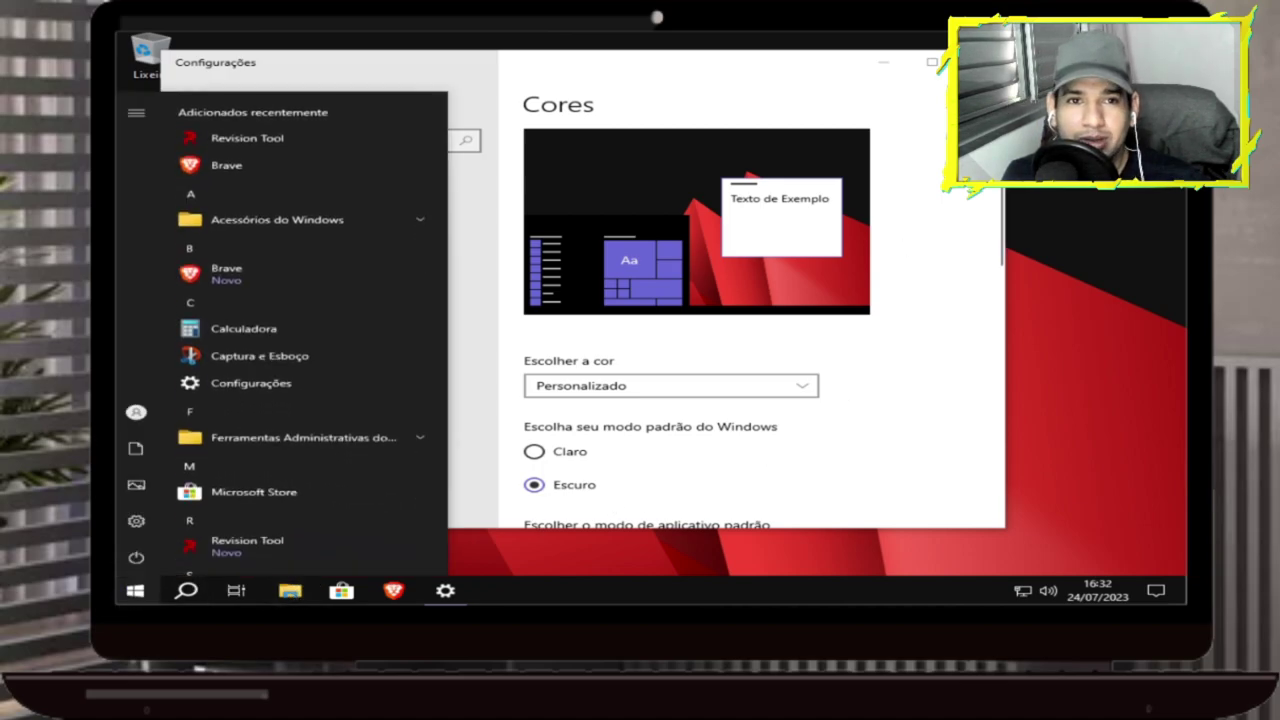
pyautogui.press('Escape')
pyautogui.hotkey('alt', 'F4')
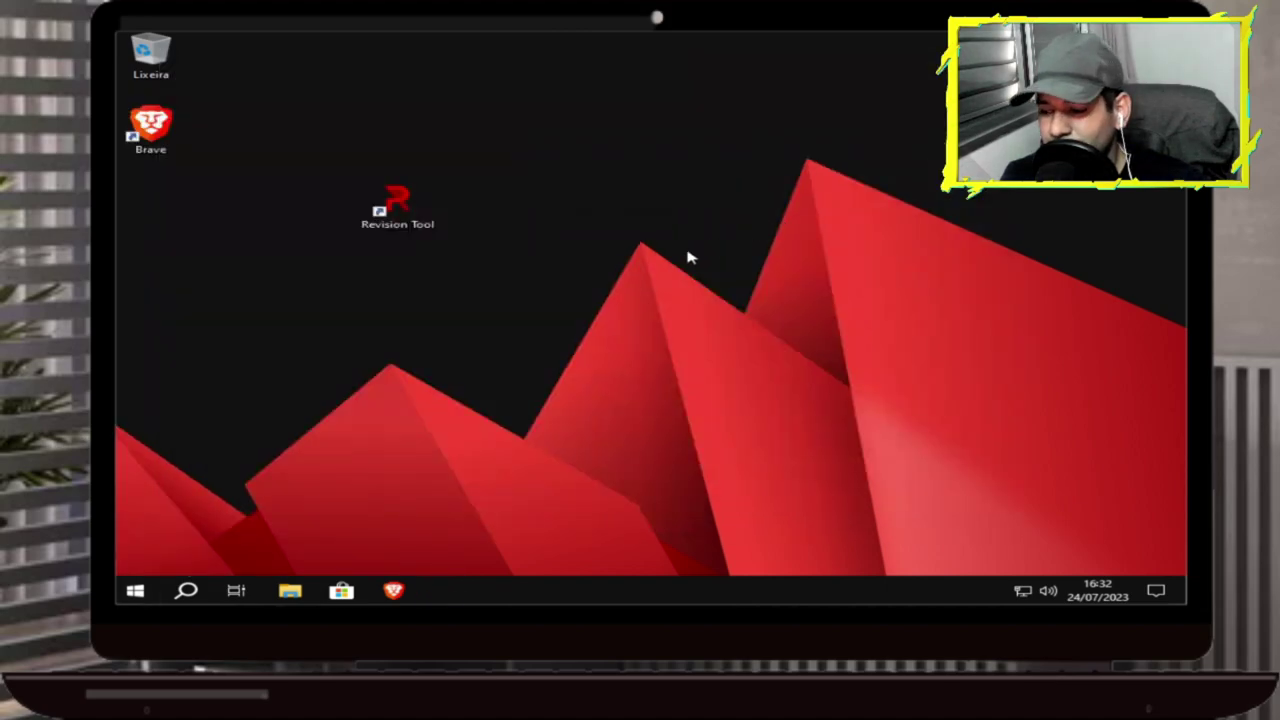
pyautogui.click(135, 591)
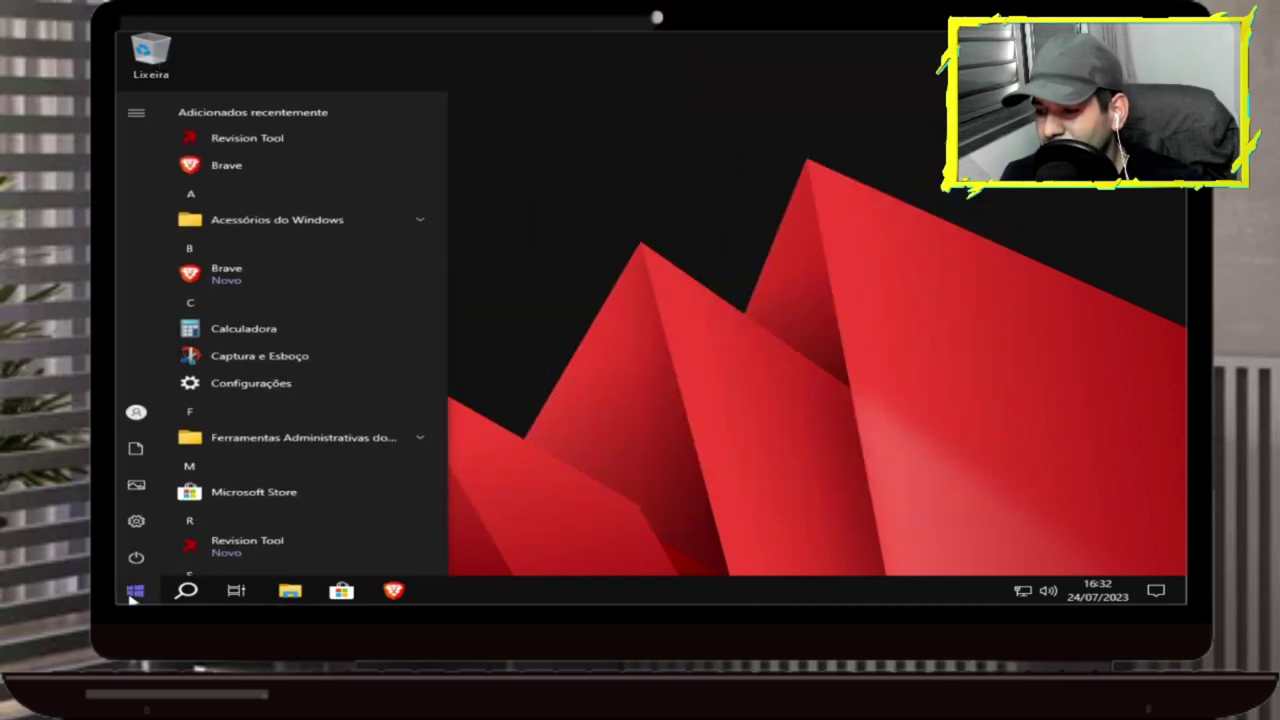
pyautogui.click(135, 591)
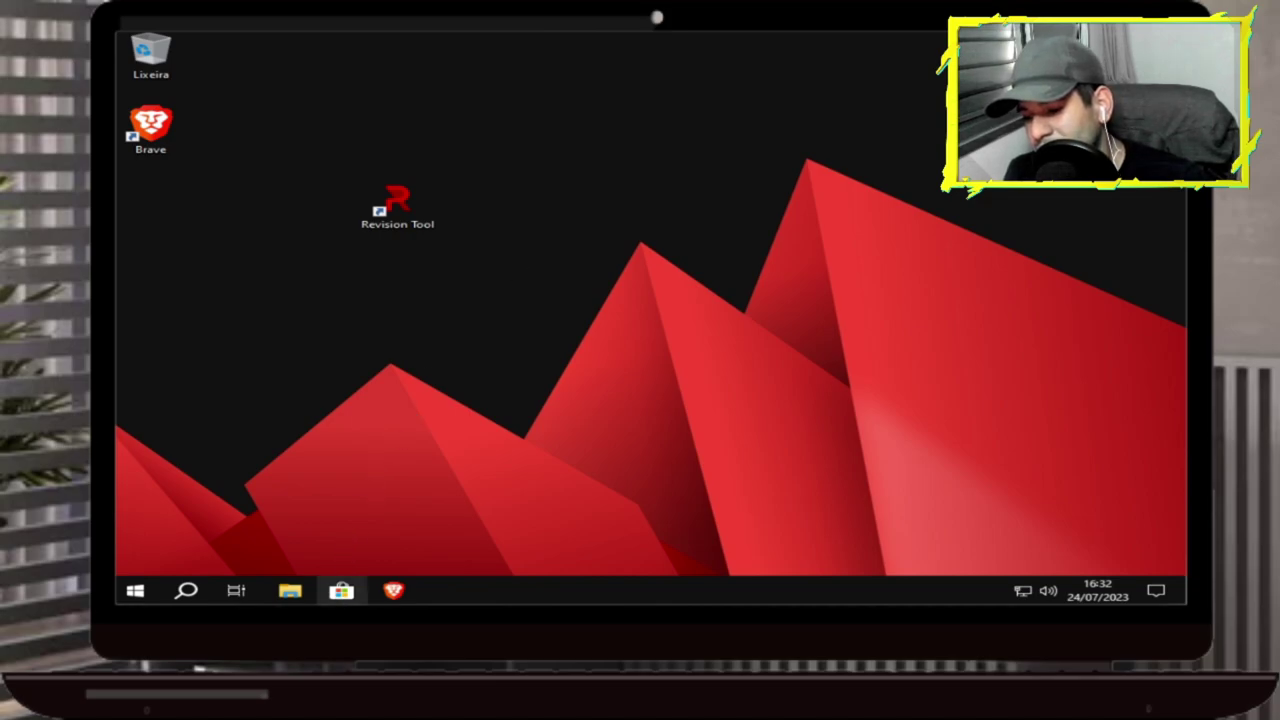
# Step: Launch the Microsoft Store and bring up the desktop's context menu
pyautogui.click(344, 596)
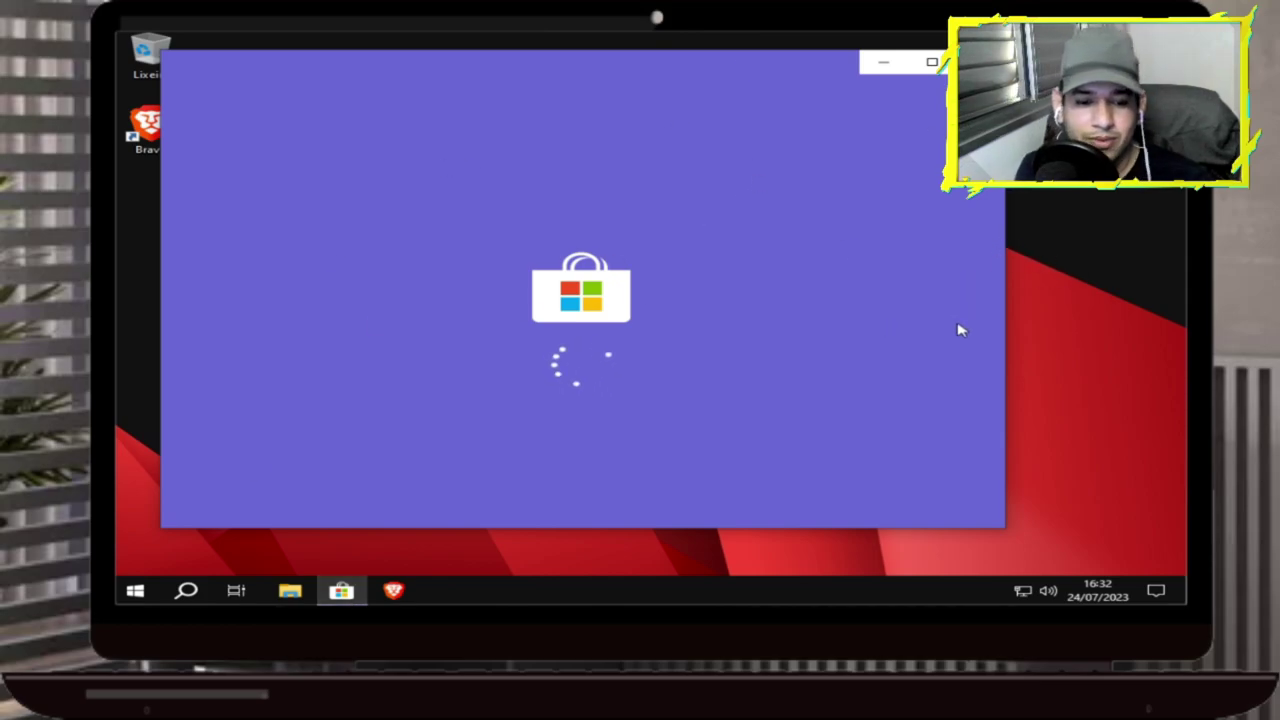
pyautogui.rightClick(1061, 300)
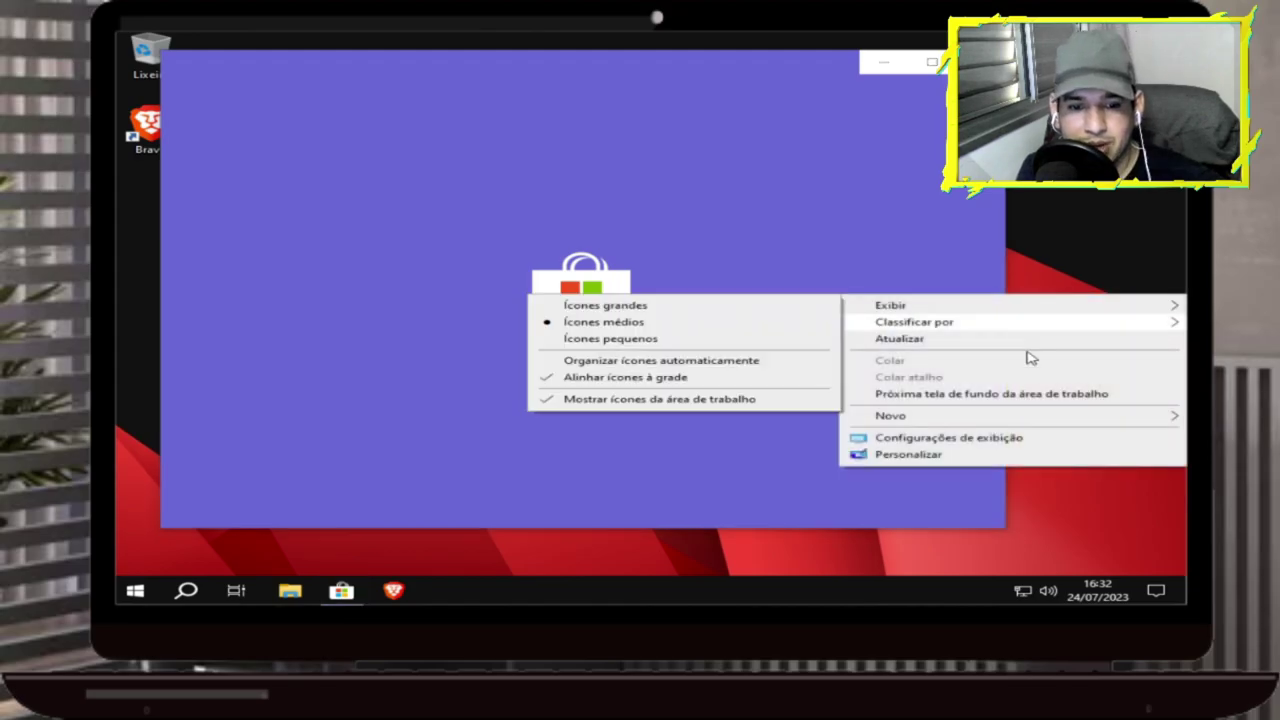